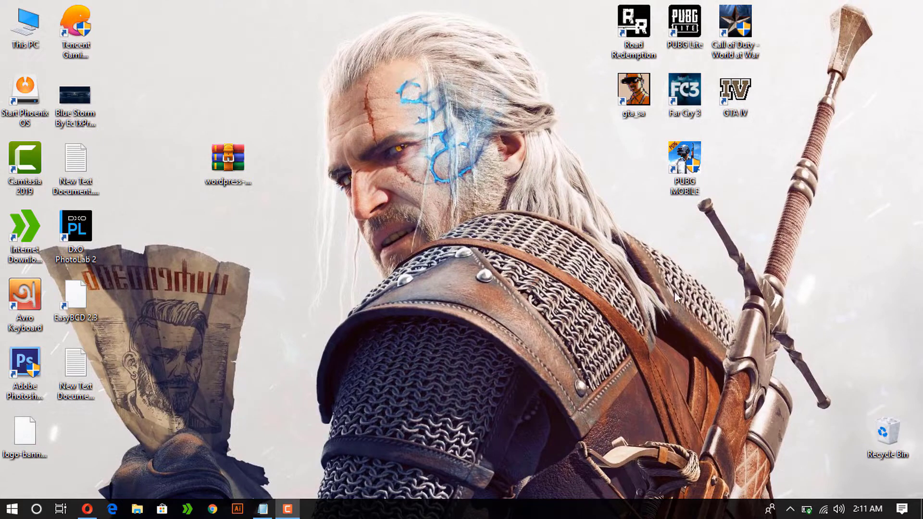
{"action": "right_click", "coordinate": [367, 75]}
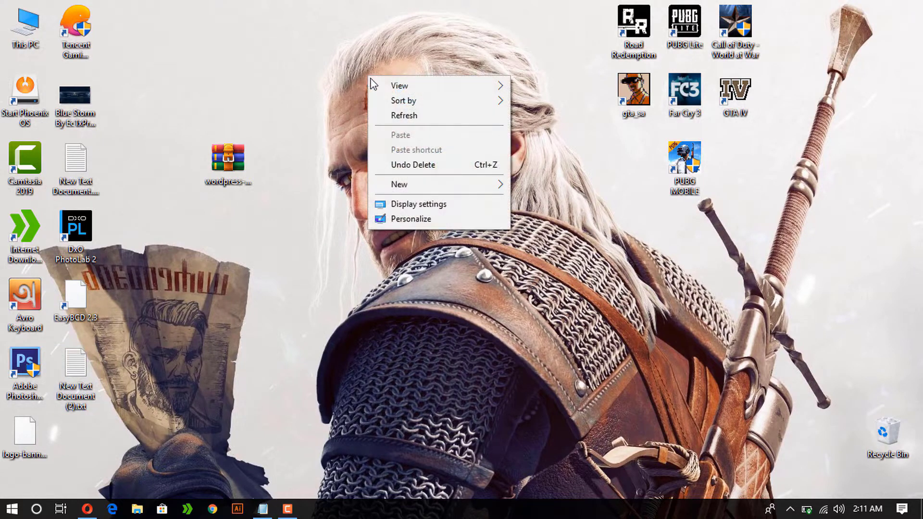
{"action": "left_click", "coordinate": [412, 124]}
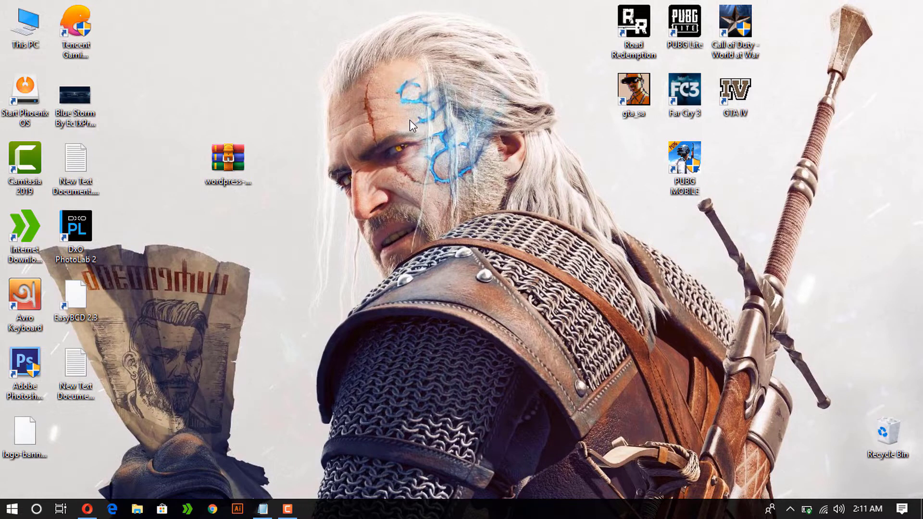
{"action": "right_click", "coordinate": [246, 57]}
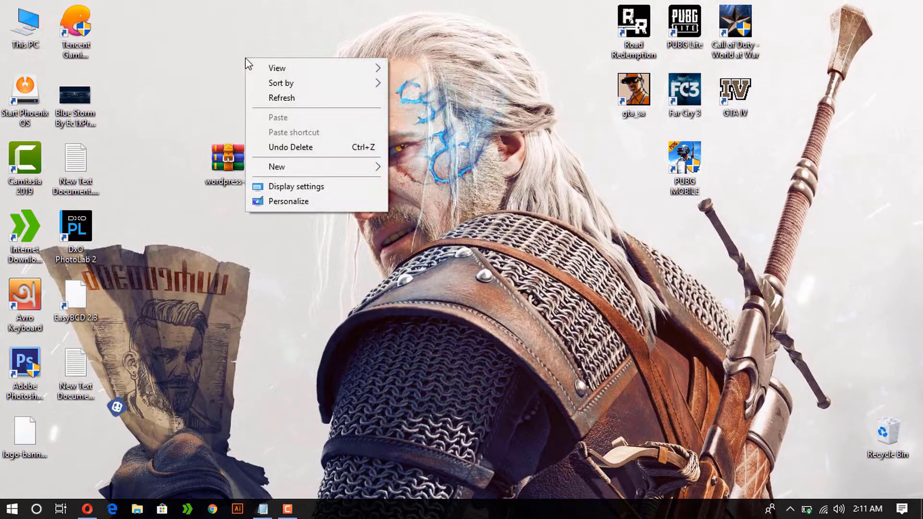
{"action": "left_click", "coordinate": [294, 99]}
{"action": "right_click", "coordinate": [271, 85]}
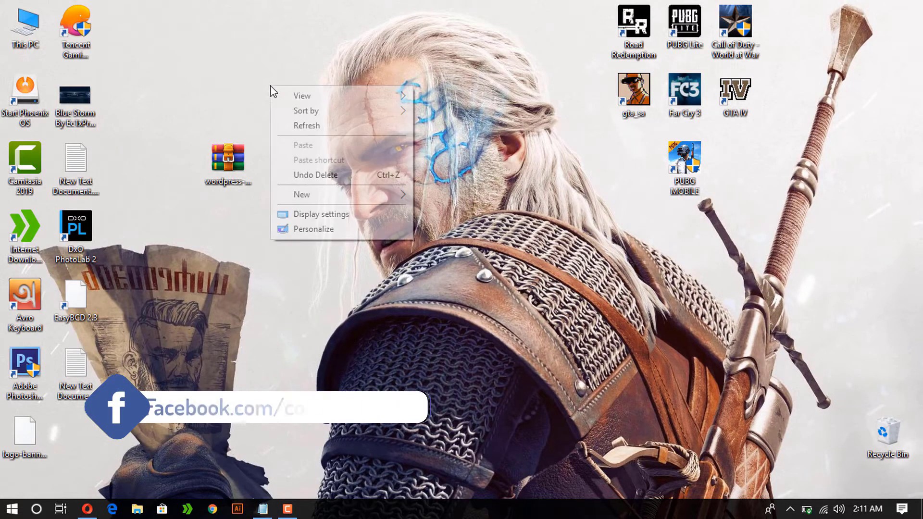
{"action": "left_click", "coordinate": [302, 126]}
{"action": "right_click", "coordinate": [255, 64]}
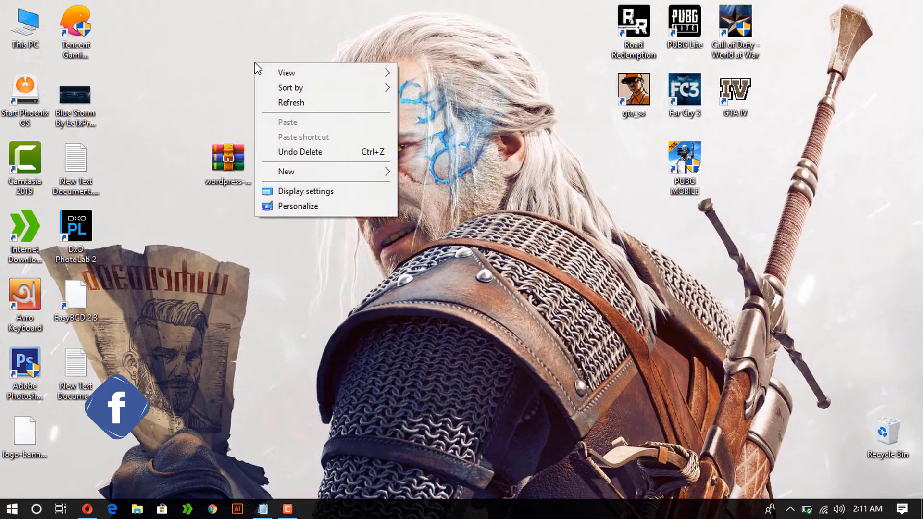
{"action": "left_click", "coordinate": [289, 102]}
{"action": "right_click", "coordinate": [289, 109]}
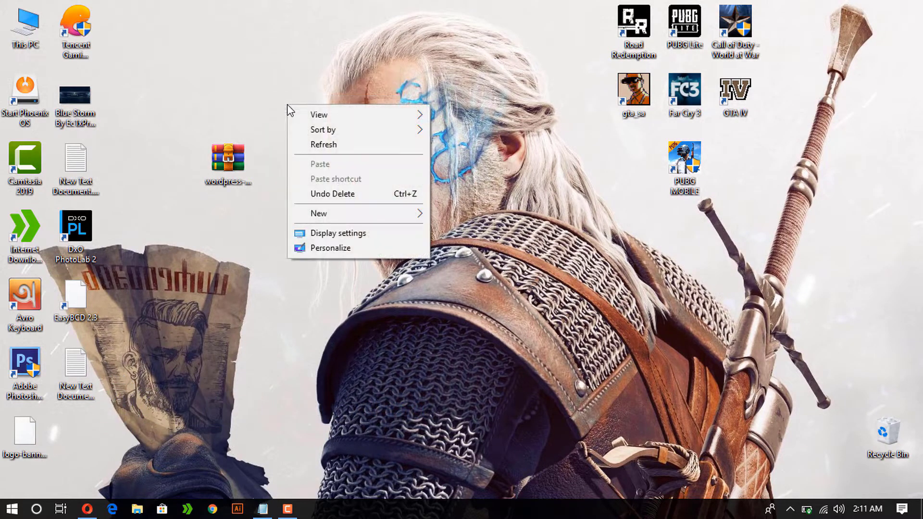
{"action": "left_click", "coordinate": [319, 145]}
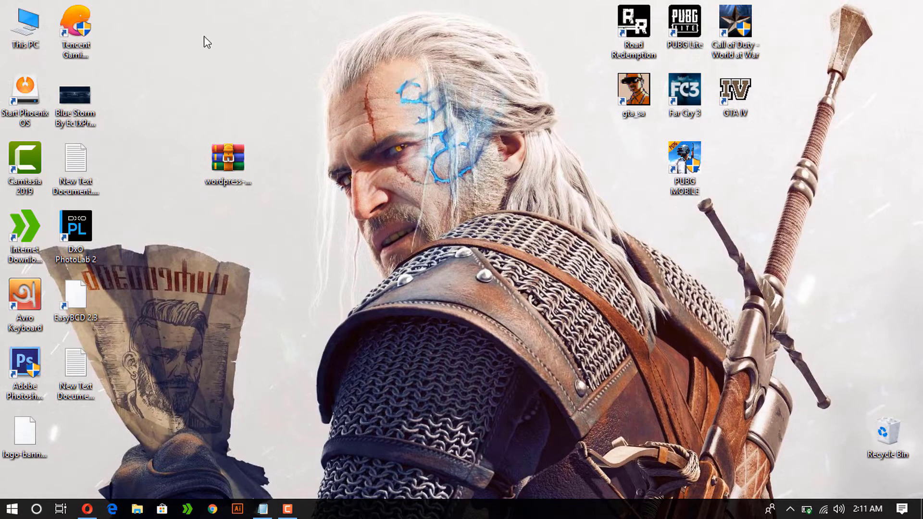
{"action": "right_click", "coordinate": [164, 18]}
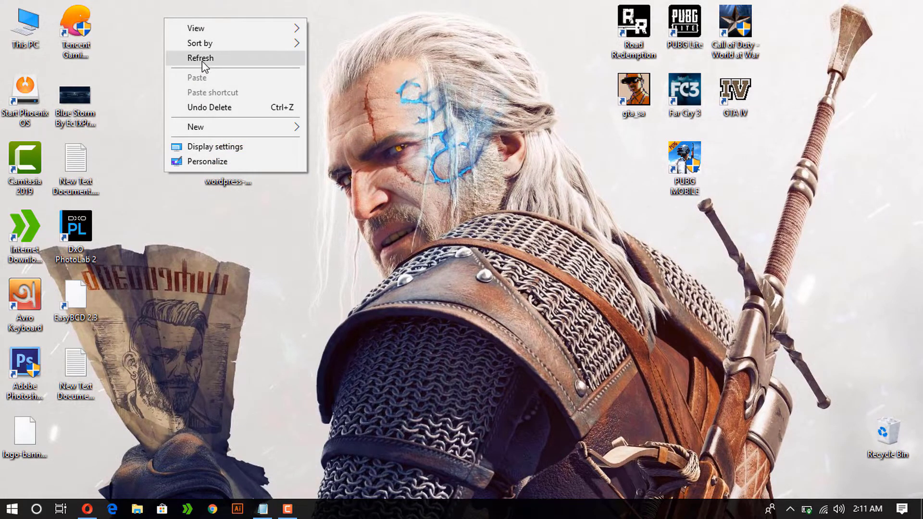
{"action": "left_click", "coordinate": [202, 61]}
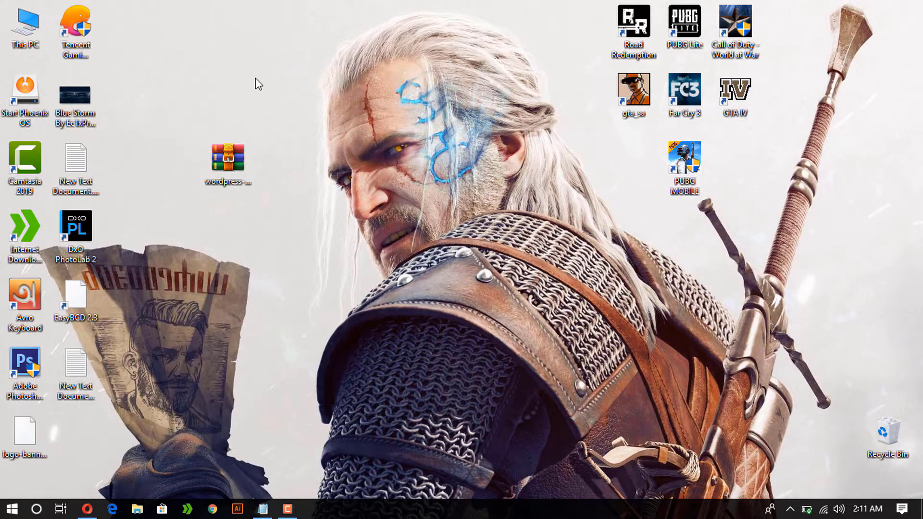
{"action": "right_click", "coordinate": [354, 74]}
{"action": "left_click", "coordinate": [398, 120]}
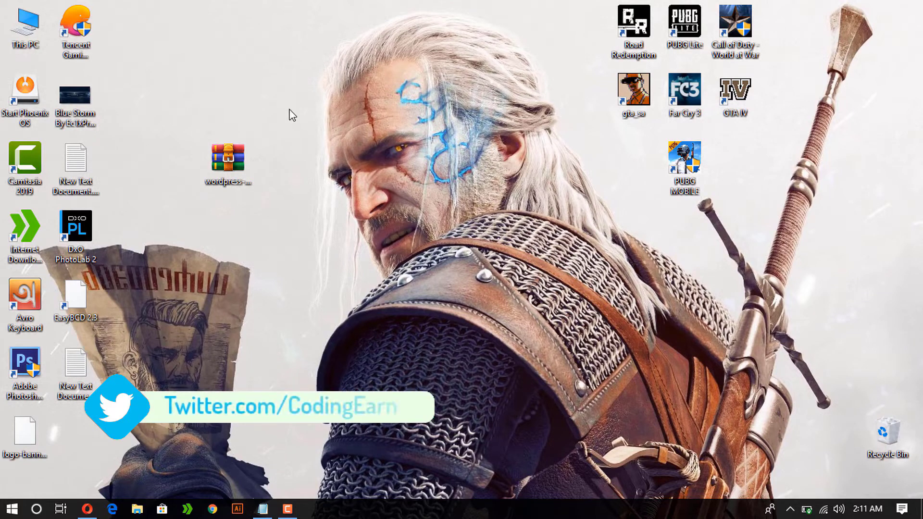
{"action": "right_click", "coordinate": [278, 55]}
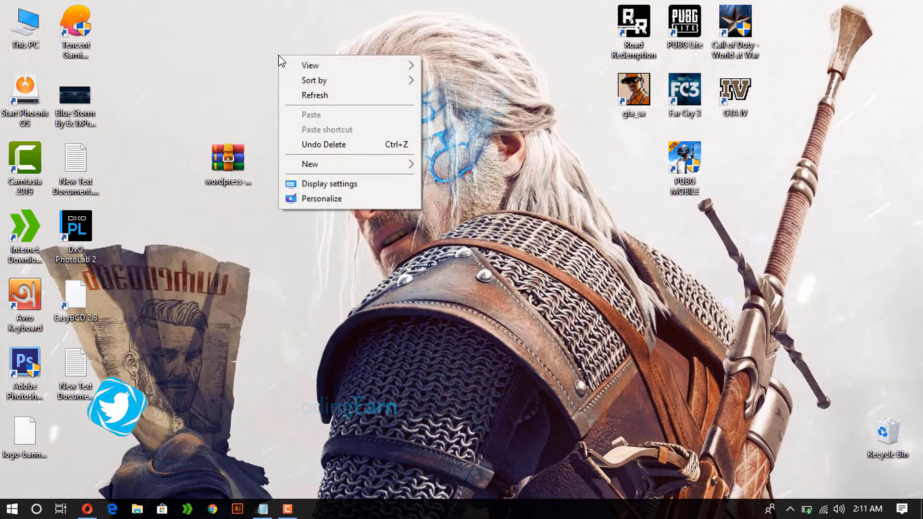
{"action": "left_click", "coordinate": [310, 99]}
{"action": "right_click", "coordinate": [308, 95]}
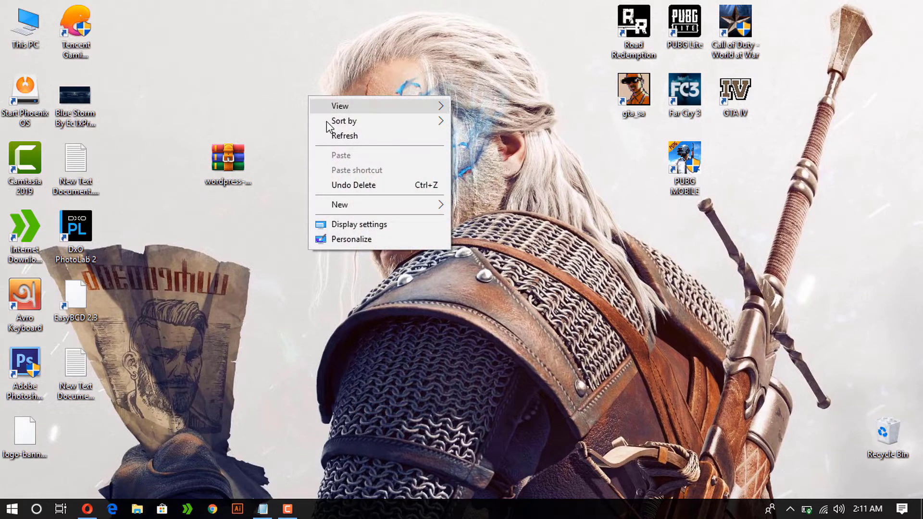
{"action": "left_click", "coordinate": [335, 139]}
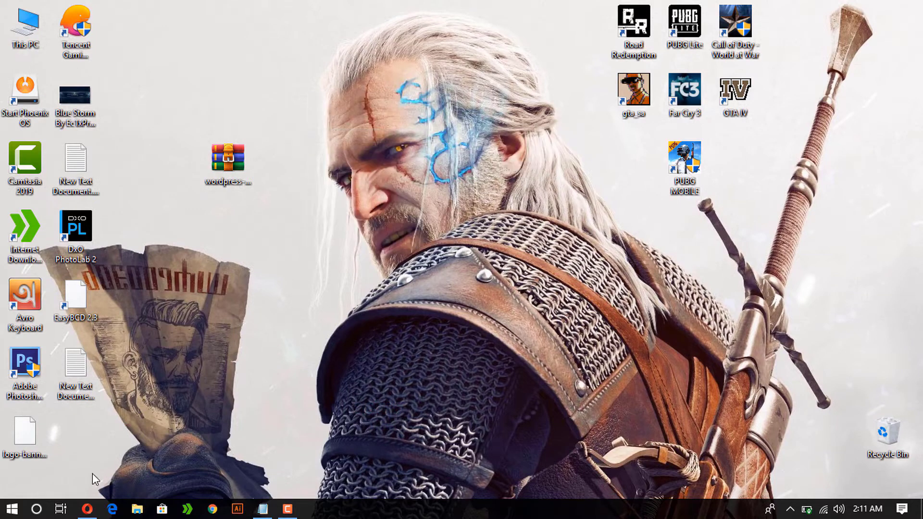
Step: Switch to the Opera browser and look over the tool sections on the cPanel main page
{"action": "left_click", "coordinate": [86, 511]}
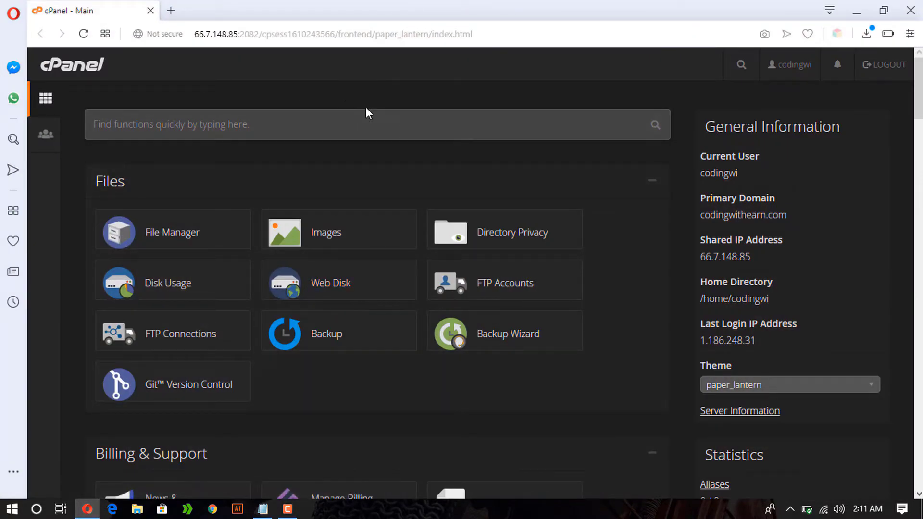
{"action": "scroll", "coordinate": [404, 137], "scroll_direction": "down", "scroll_amount": 1}
{"action": "scroll", "coordinate": [404, 138], "scroll_direction": "down", "scroll_amount": 15}
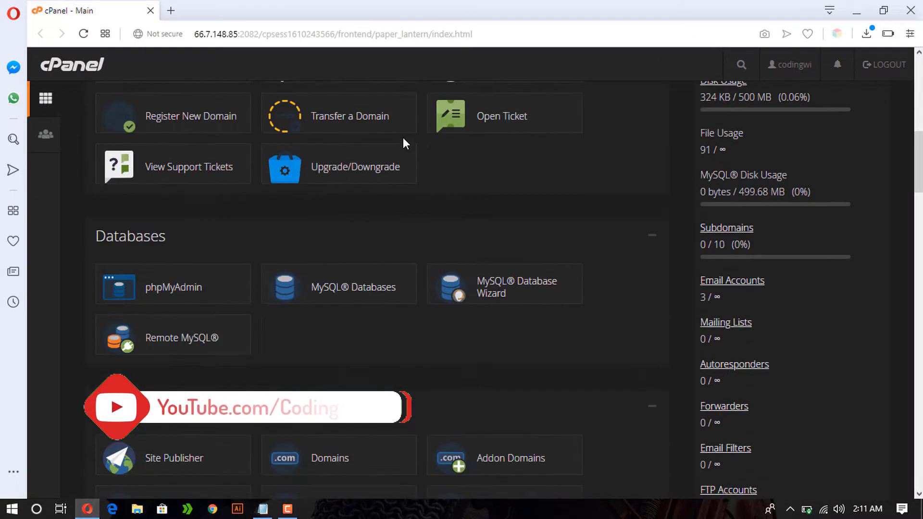
{"action": "scroll", "coordinate": [403, 138], "scroll_direction": "up", "scroll_amount": 15}
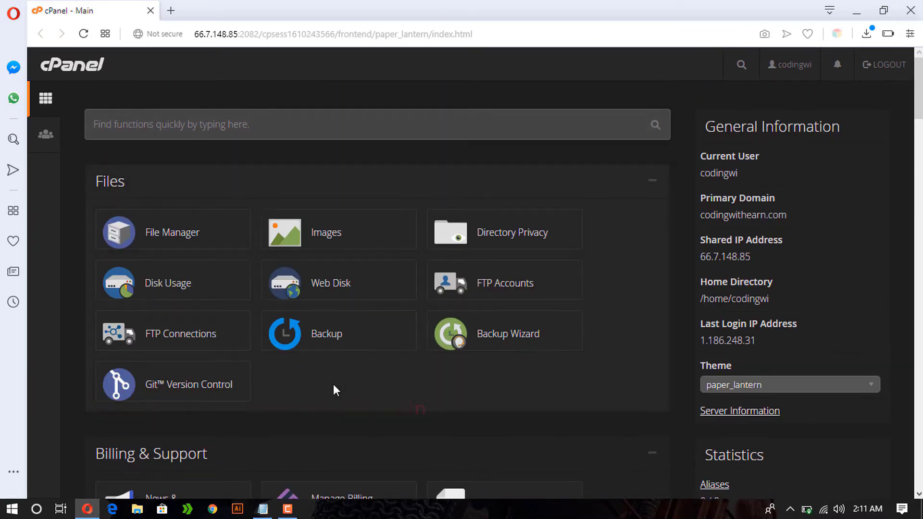
Step: Read the WordPress setup checklist in the maximized Notepad window and return to the cPanel page in Opera
{"action": "left_click", "coordinate": [263, 509]}
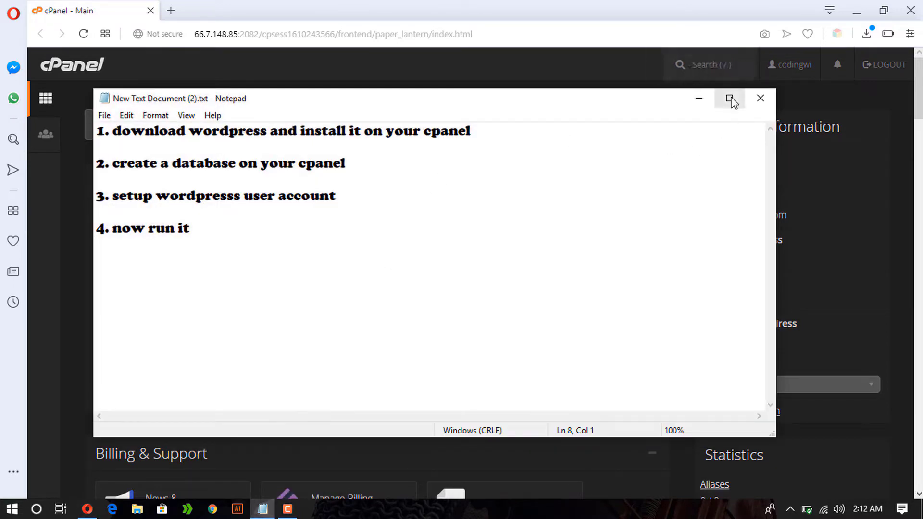
{"action": "left_click", "coordinate": [729, 98]}
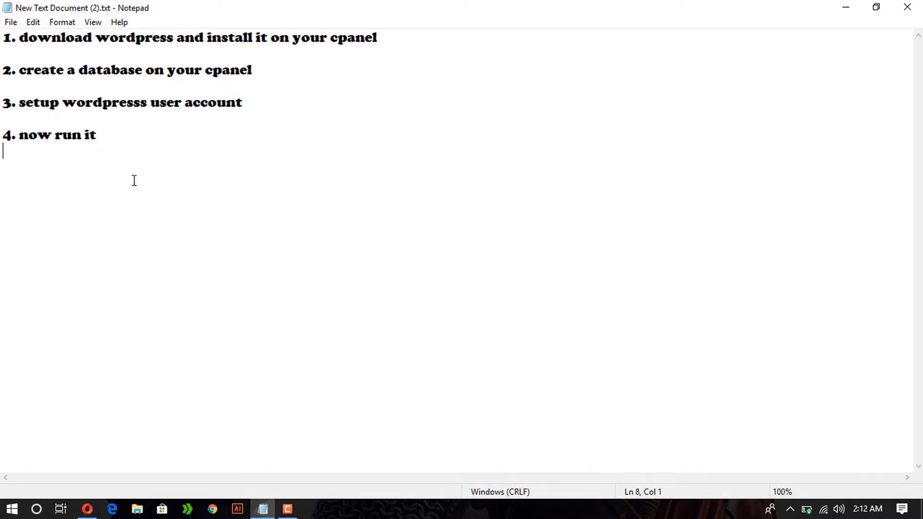
{"action": "left_click", "coordinate": [87, 510]}
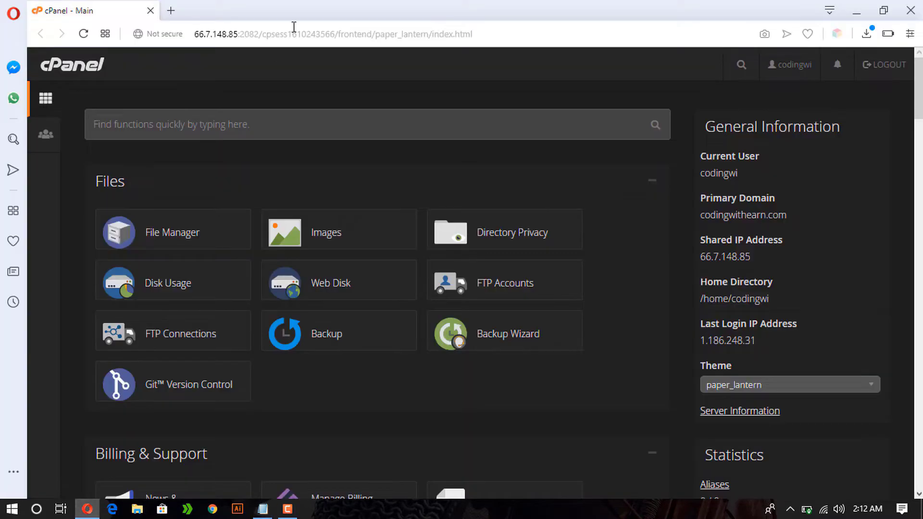
Step: Open wordpress.org in a new browser tab
{"action": "left_click", "coordinate": [167, 7]}
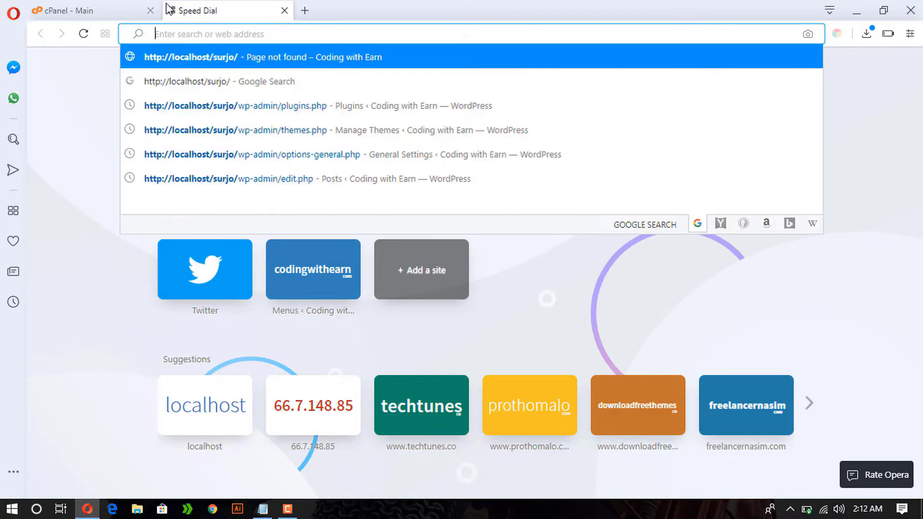
{"action": "type", "text": "wordpress.org"}
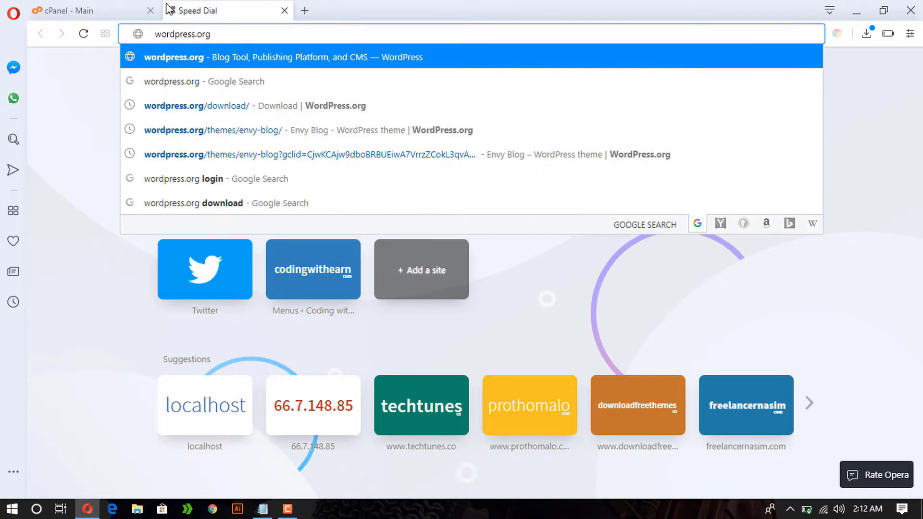
{"action": "key", "text": "Return"}
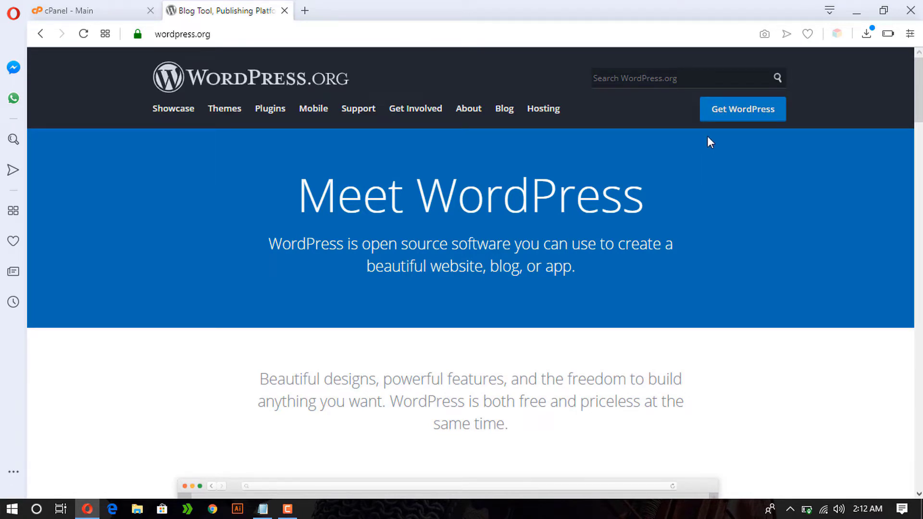
Step: Download the WordPress 5.2.2 zip package from the Get WordPress page and close the WordPress.org tab
{"action": "left_click", "coordinate": [759, 114]}
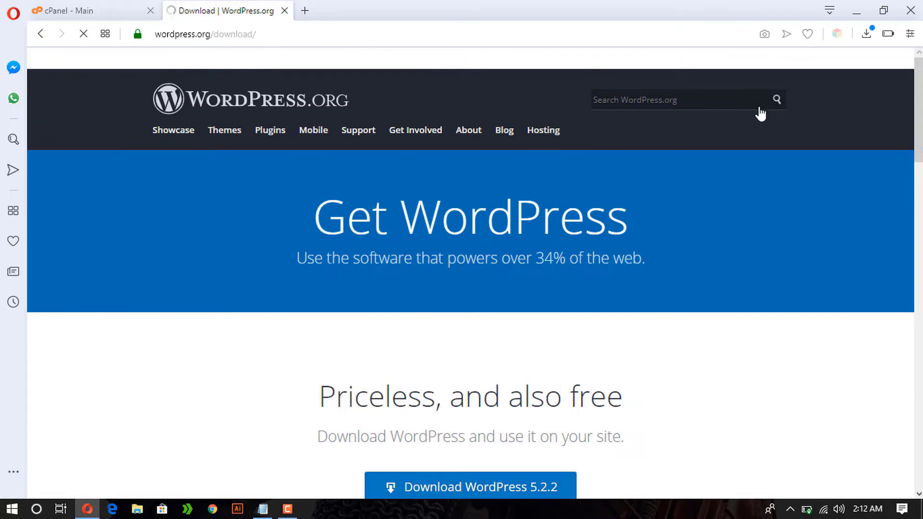
{"action": "scroll", "coordinate": [521, 299], "scroll_direction": "down", "scroll_amount": 3}
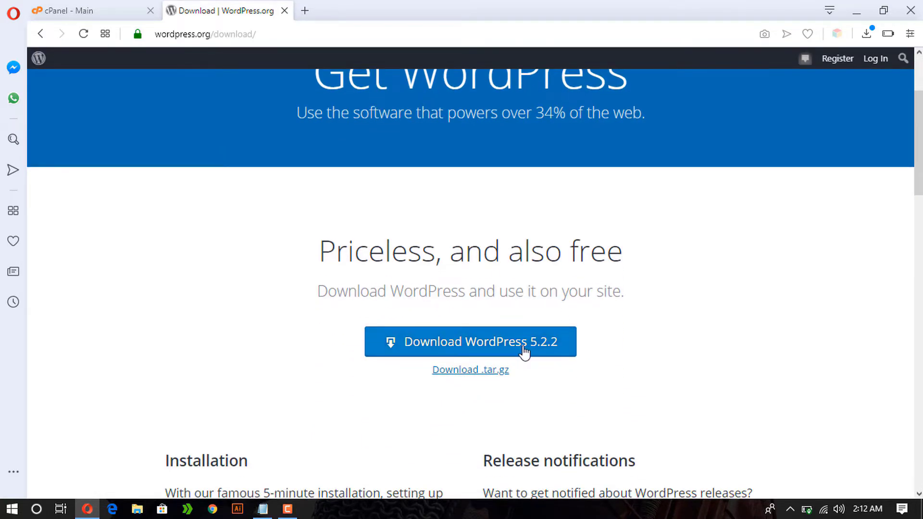
{"action": "left_click", "coordinate": [425, 345]}
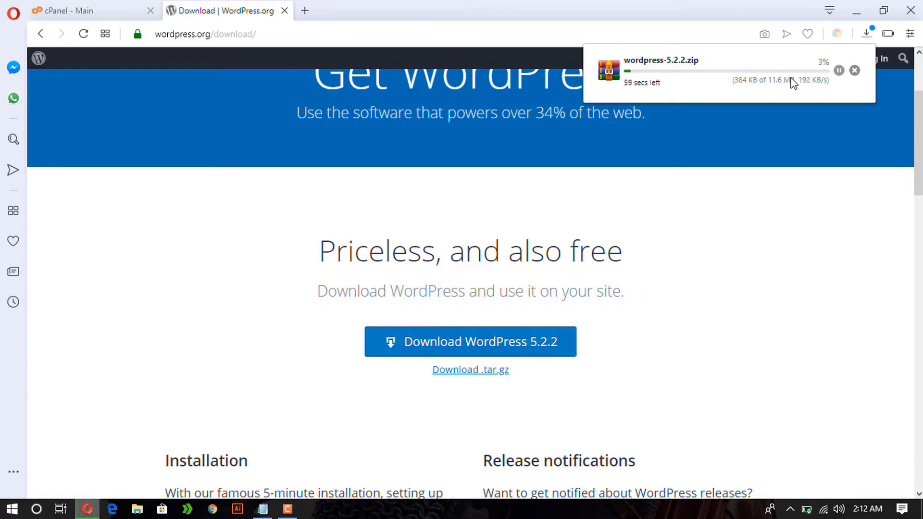
{"action": "left_click", "coordinate": [284, 12]}
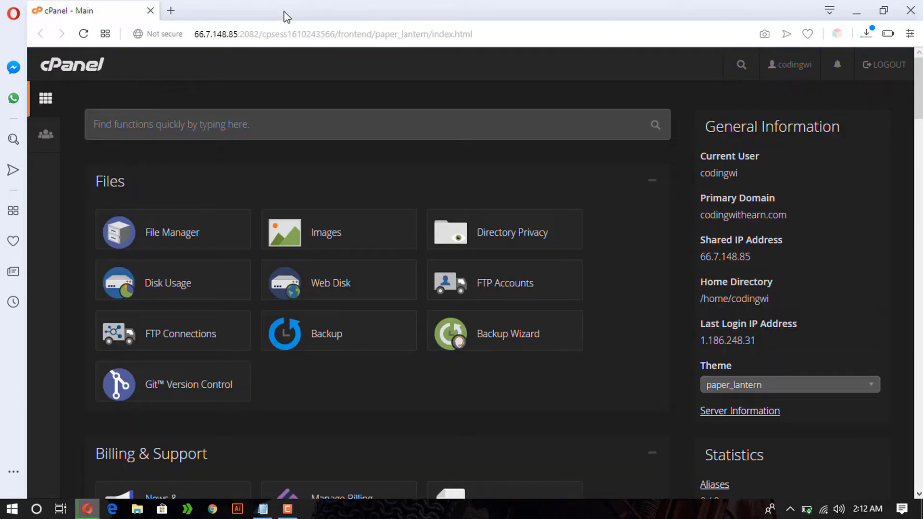
Step: Open the cPanel File Manager and go to the public_html folder
{"action": "left_click", "coordinate": [160, 236]}
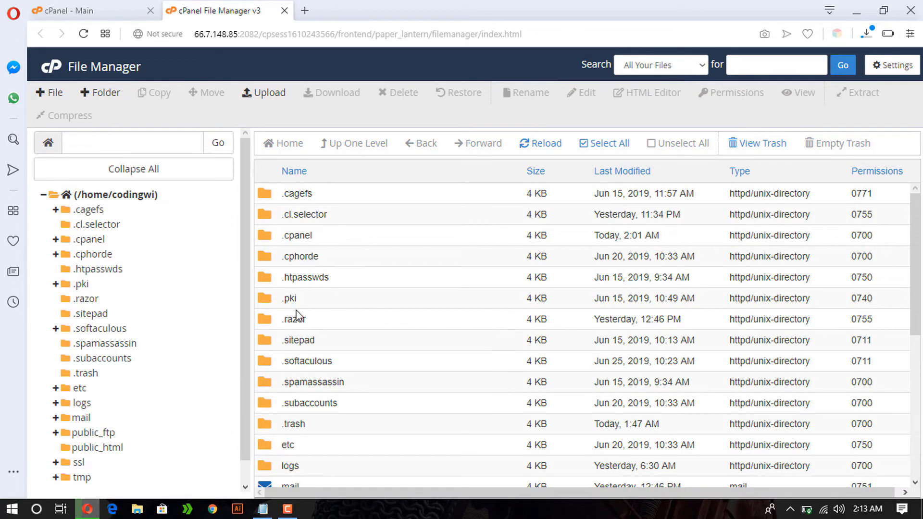
{"action": "scroll", "coordinate": [213, 342], "scroll_direction": "down", "scroll_amount": 1}
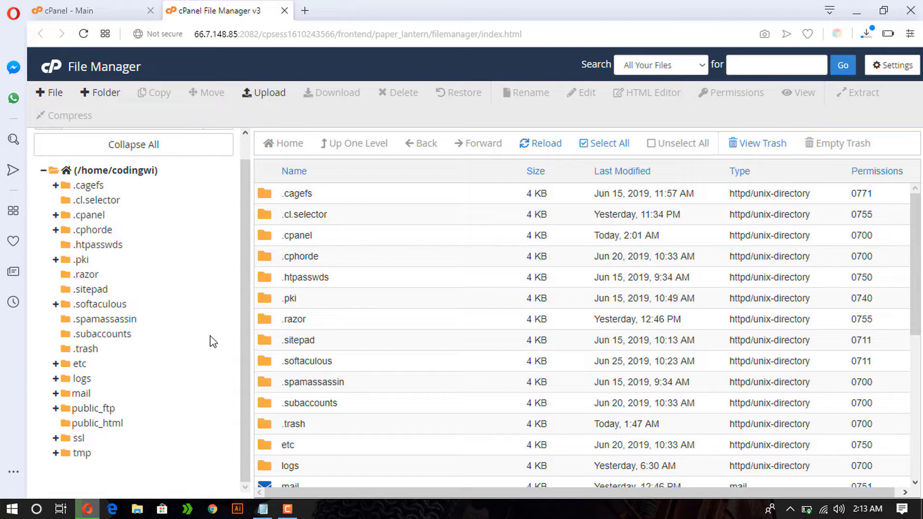
{"action": "left_click", "coordinate": [104, 425]}
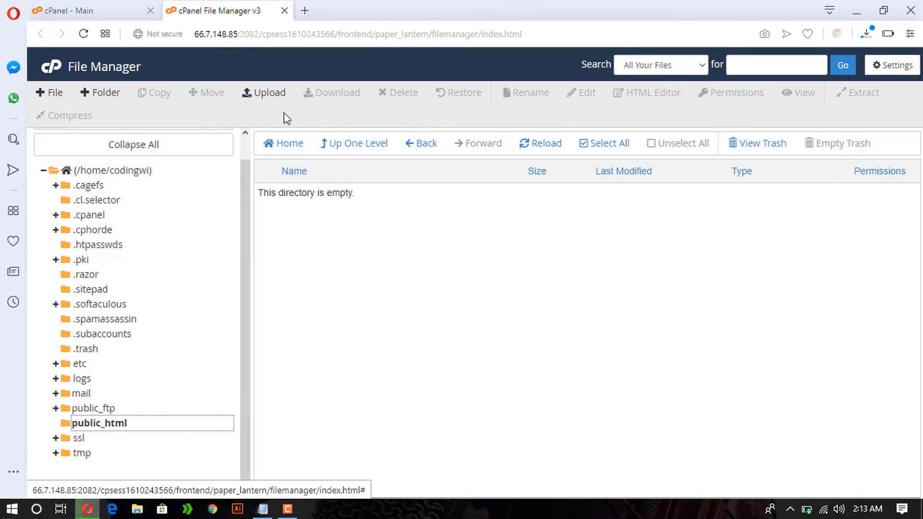
Step: Upload wordpress-5.2.2.zip from the Desktop folder to public_html
{"action": "left_click", "coordinate": [264, 96]}
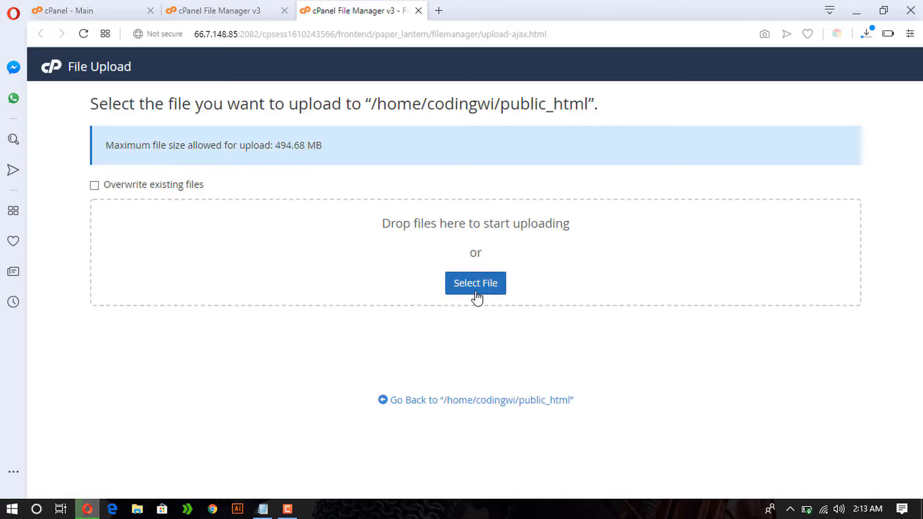
{"action": "left_click", "coordinate": [477, 286]}
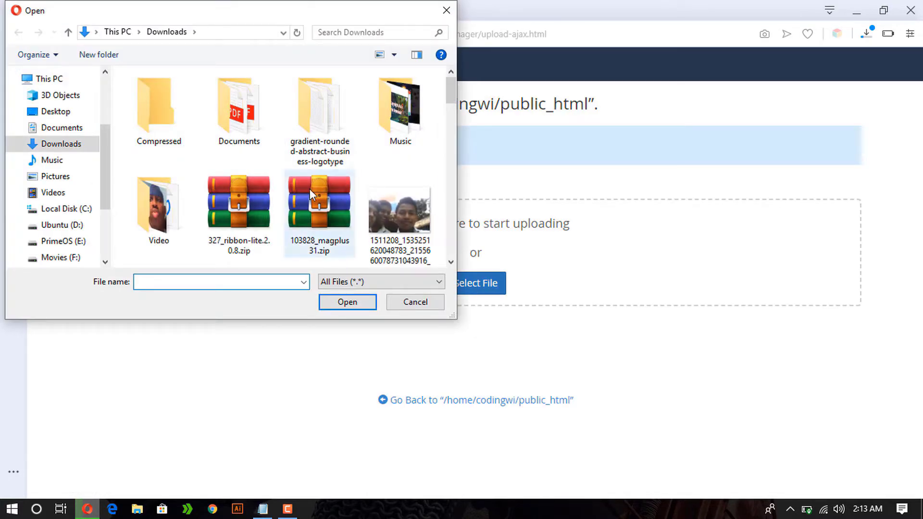
{"action": "left_click", "coordinate": [56, 112]}
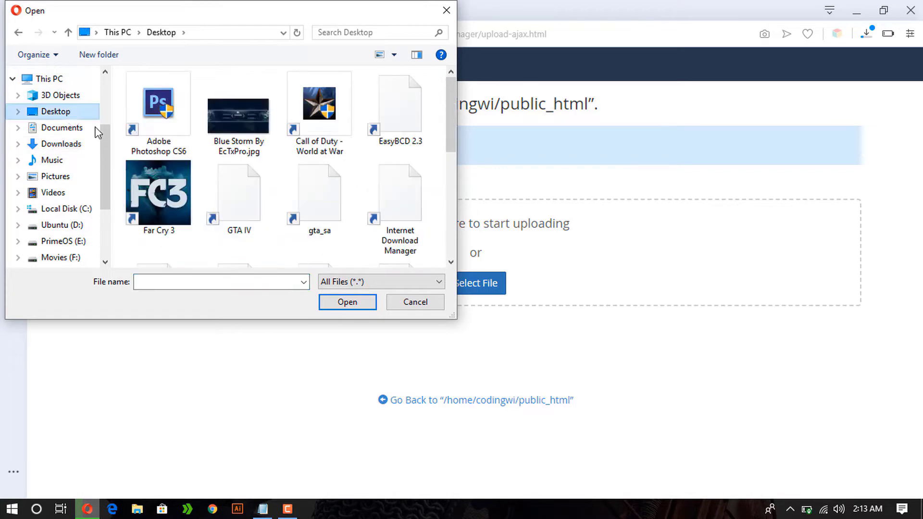
{"action": "scroll", "coordinate": [219, 211], "scroll_direction": "down", "scroll_amount": 5}
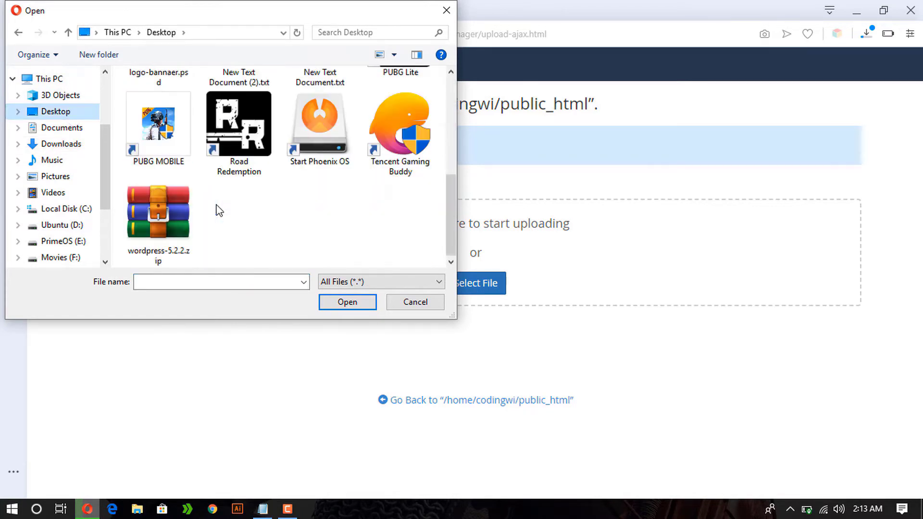
{"action": "left_click", "coordinate": [186, 251]}
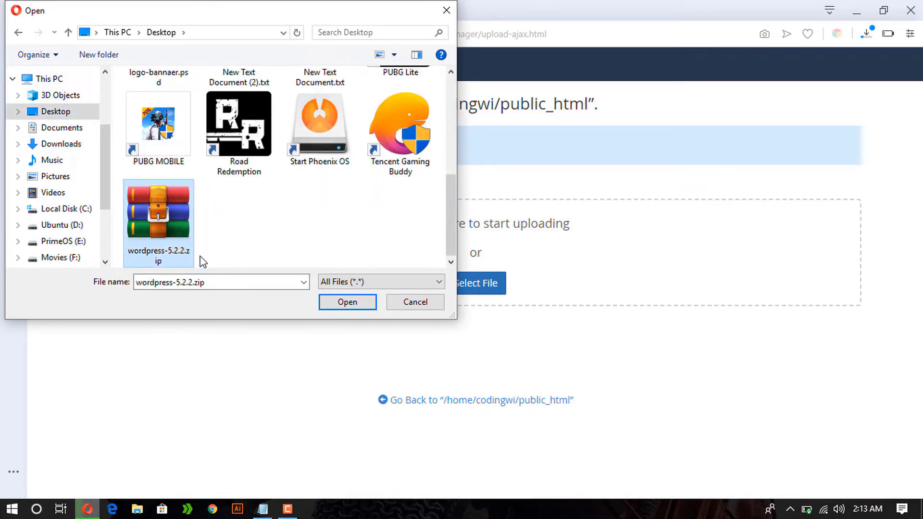
{"action": "left_click", "coordinate": [346, 302]}
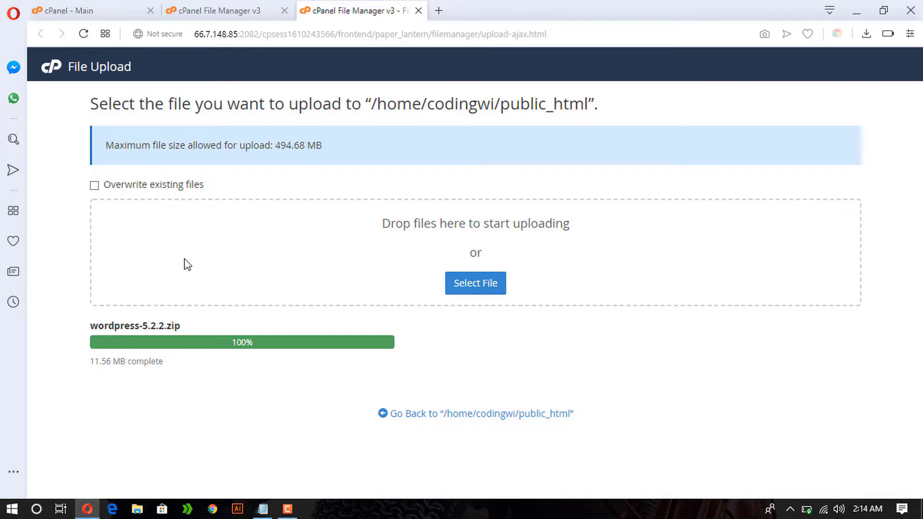
Step: Return to public_html and extract wordpress-5.2.2.zip into /public_html, closing the extraction results
{"action": "left_click", "coordinate": [487, 414]}
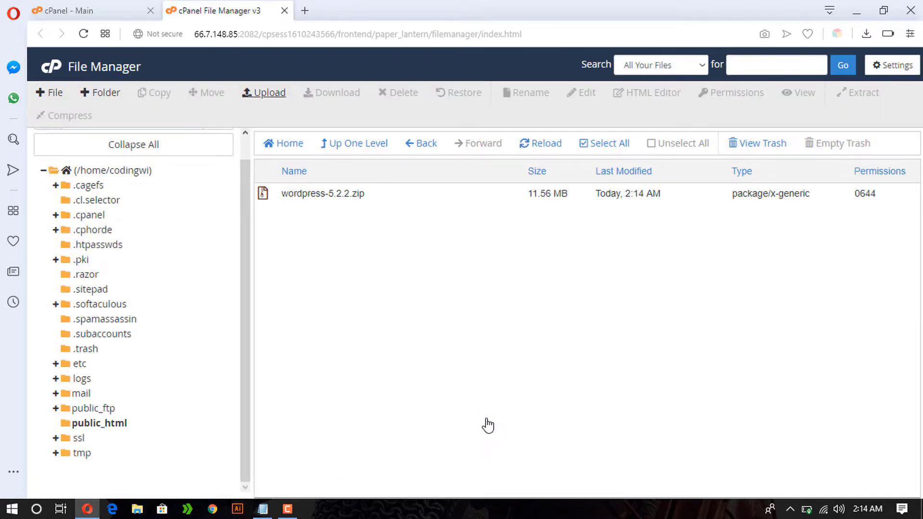
{"action": "left_click", "coordinate": [377, 202]}
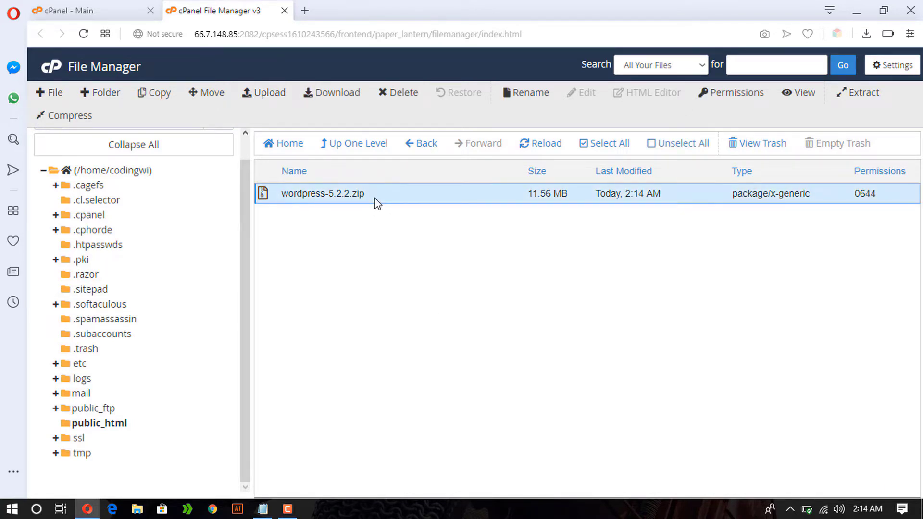
{"action": "right_click", "coordinate": [377, 203]}
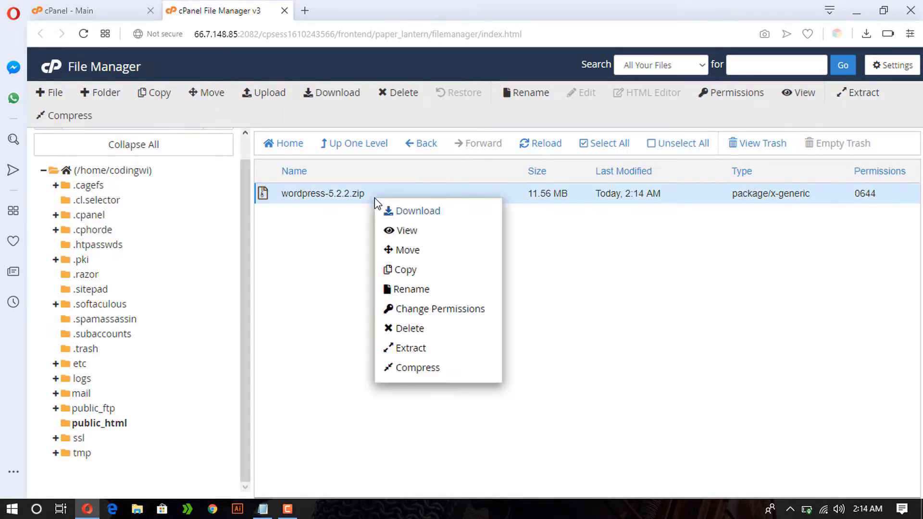
{"action": "left_click", "coordinate": [421, 351]}
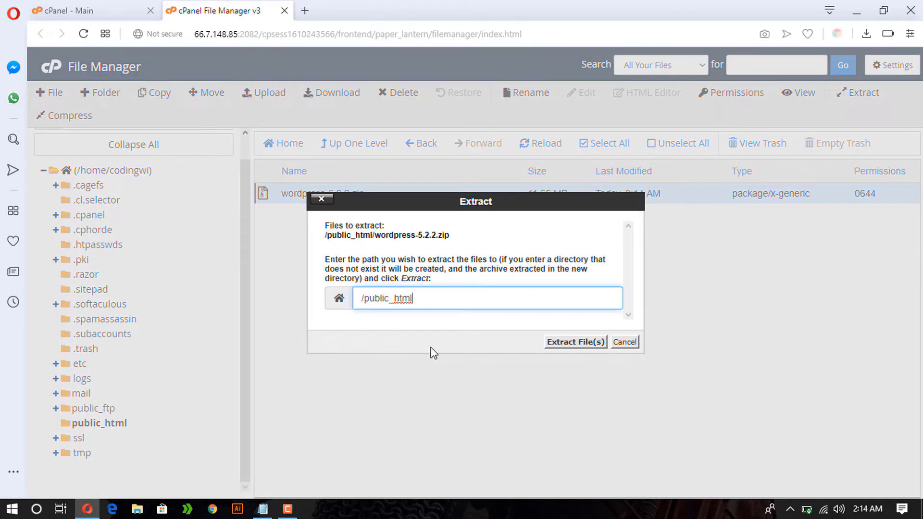
{"action": "left_click", "coordinate": [551, 347]}
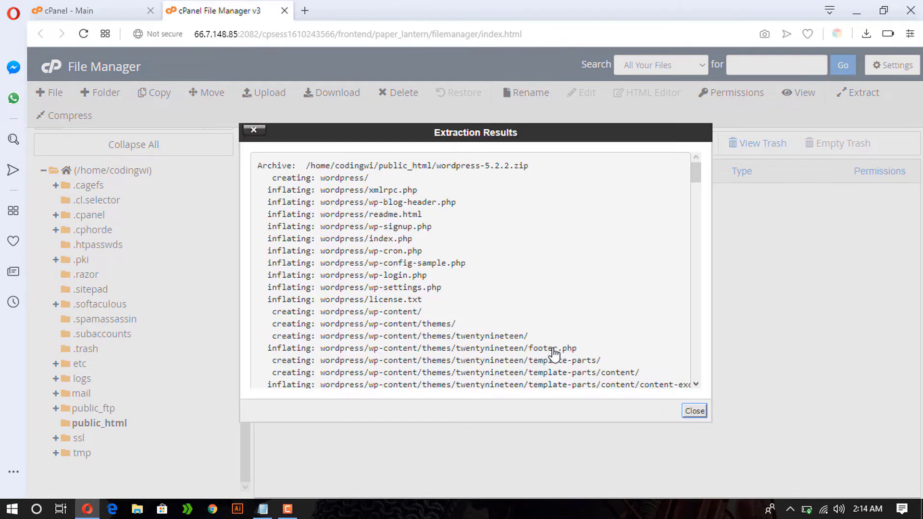
{"action": "left_click", "coordinate": [694, 411]}
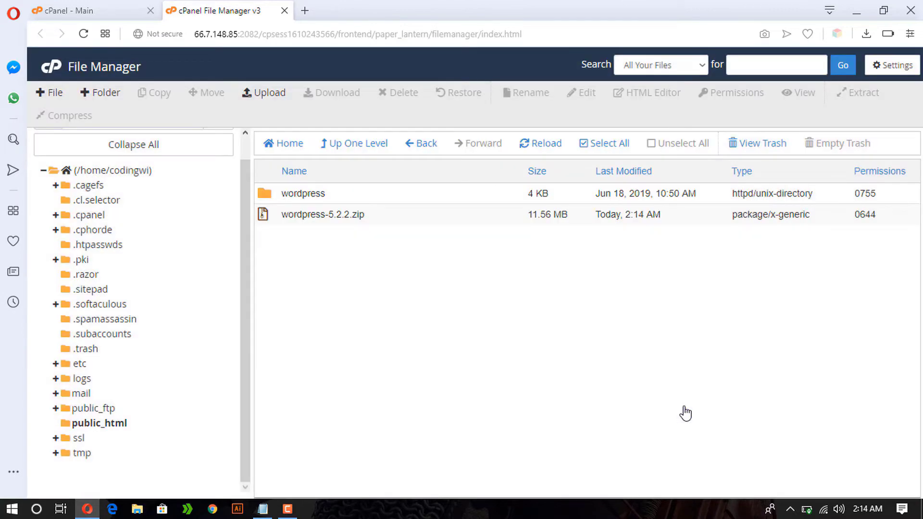
Step: Move all files and folders inside the extracted wordpress folder to /public_html/
{"action": "double_click", "coordinate": [396, 200]}
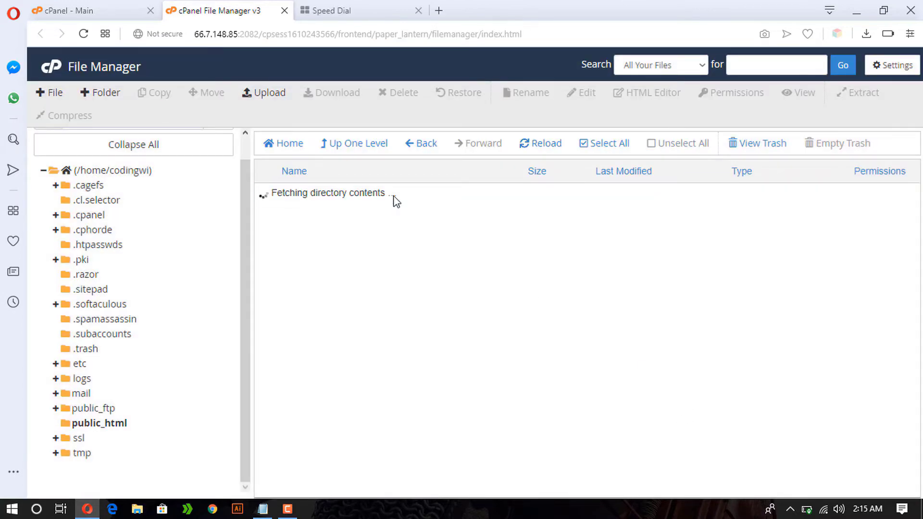
{"action": "left_click", "coordinate": [618, 145]}
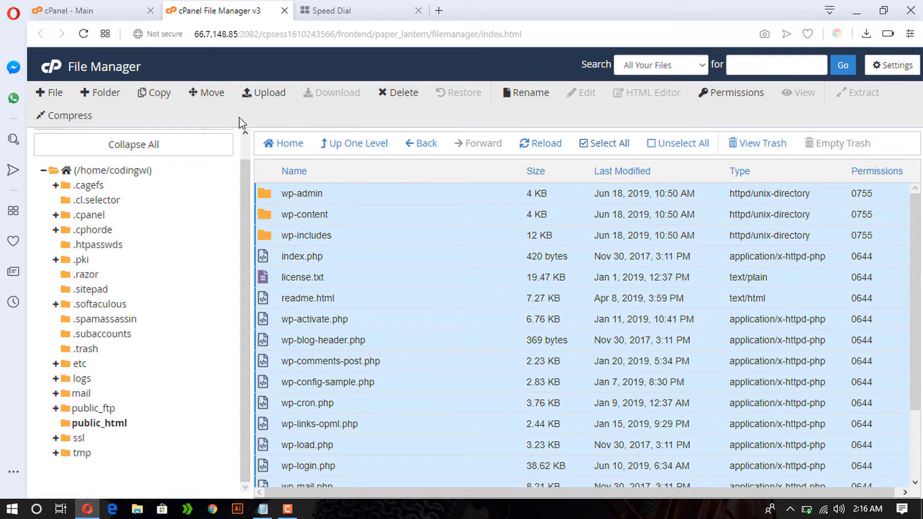
{"action": "left_click", "coordinate": [202, 94]}
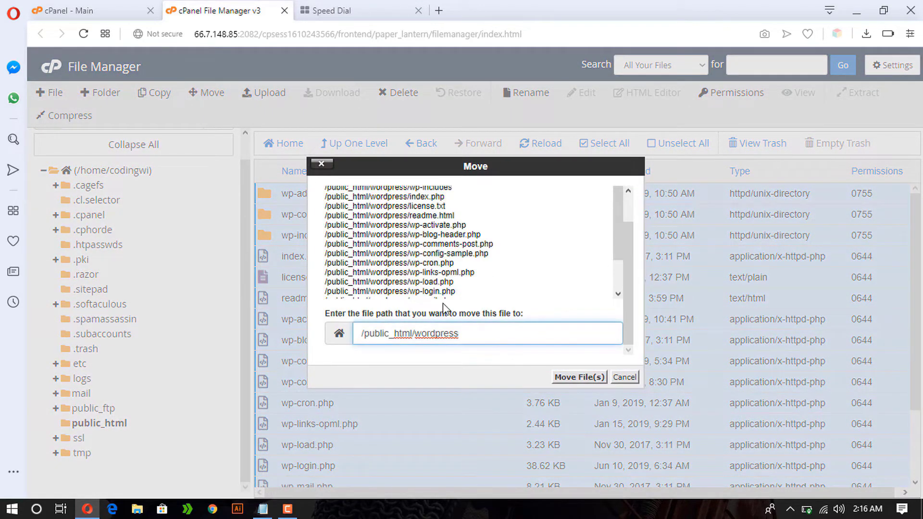
{"action": "left_click_drag", "start_coordinate": [474, 334], "coordinate": [417, 335]}
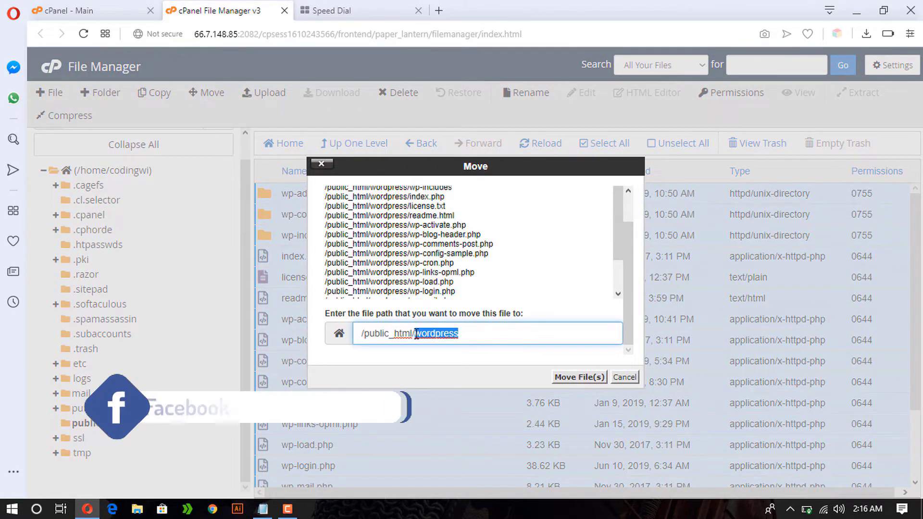
{"action": "key", "text": "BackSpace"}
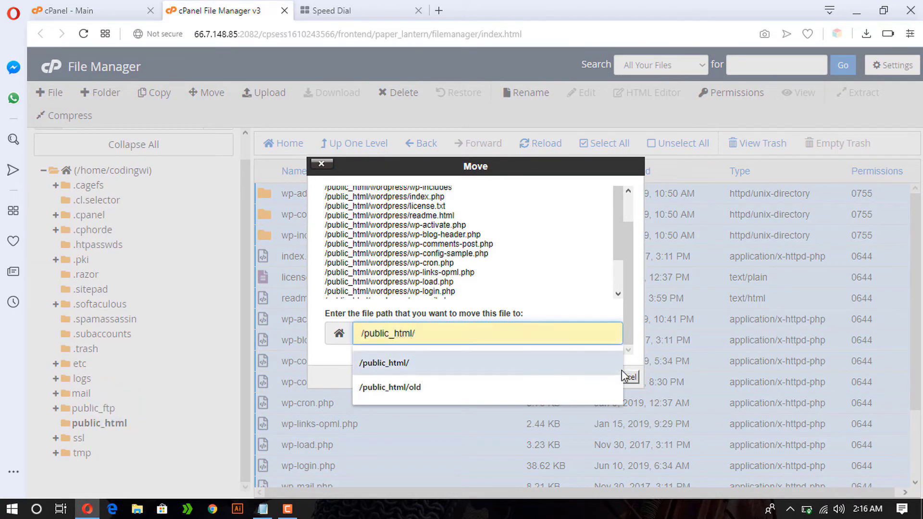
{"action": "key", "text": "Return"}
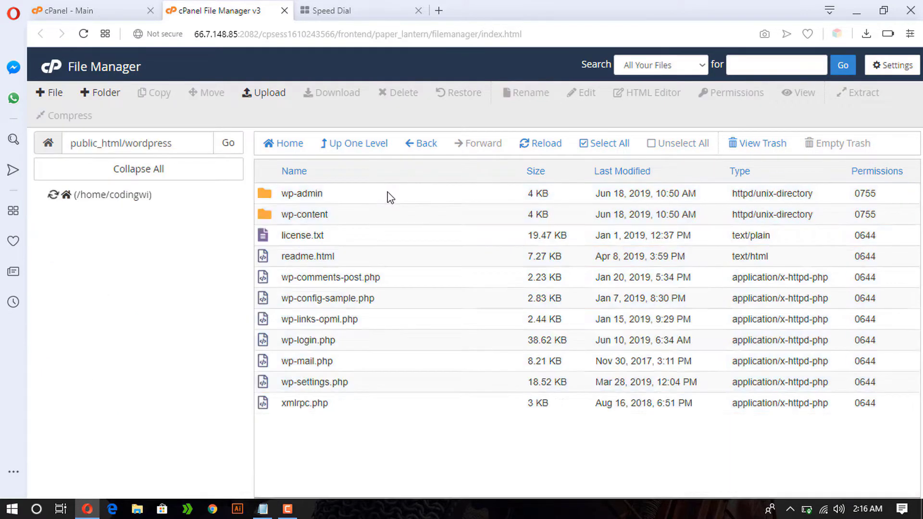
Step: Go back to public_html and move the leftover wordpress folder to the trash
{"action": "left_click", "coordinate": [424, 150]}
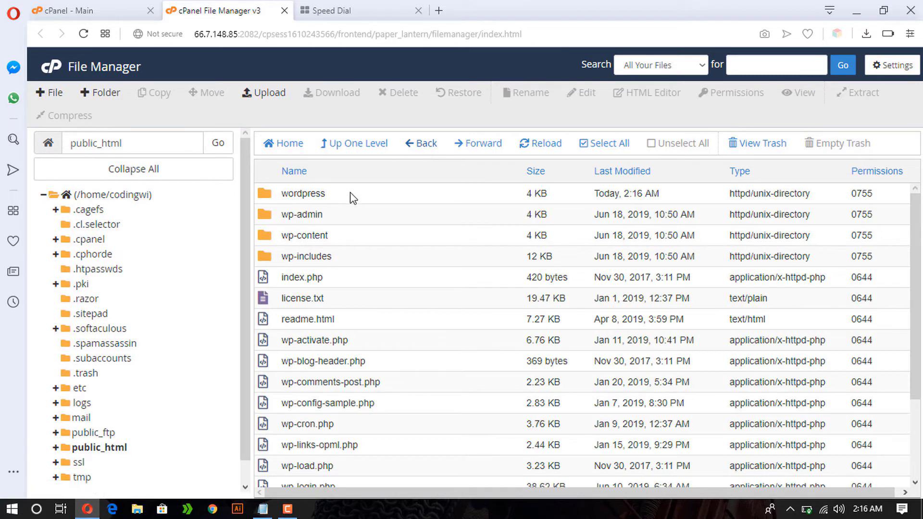
{"action": "left_click", "coordinate": [353, 196]}
{"action": "left_click", "coordinate": [398, 95]}
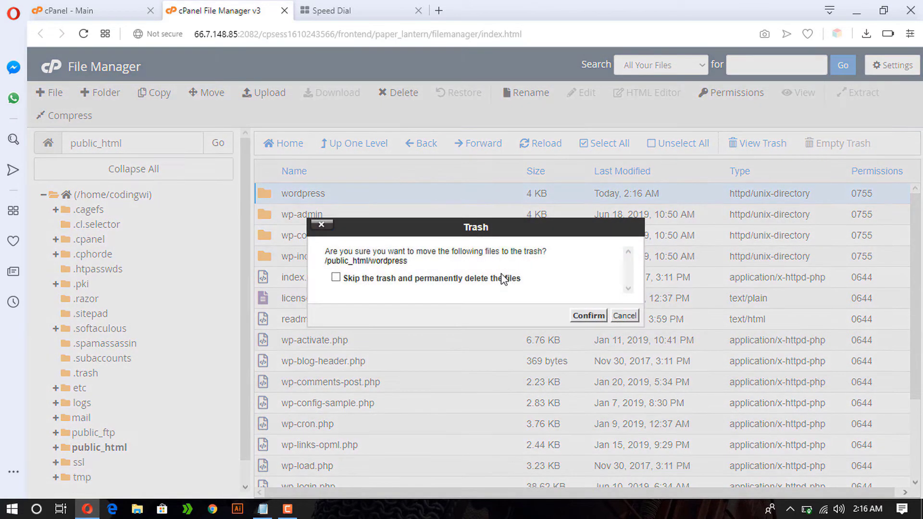
{"action": "left_click", "coordinate": [598, 317]}
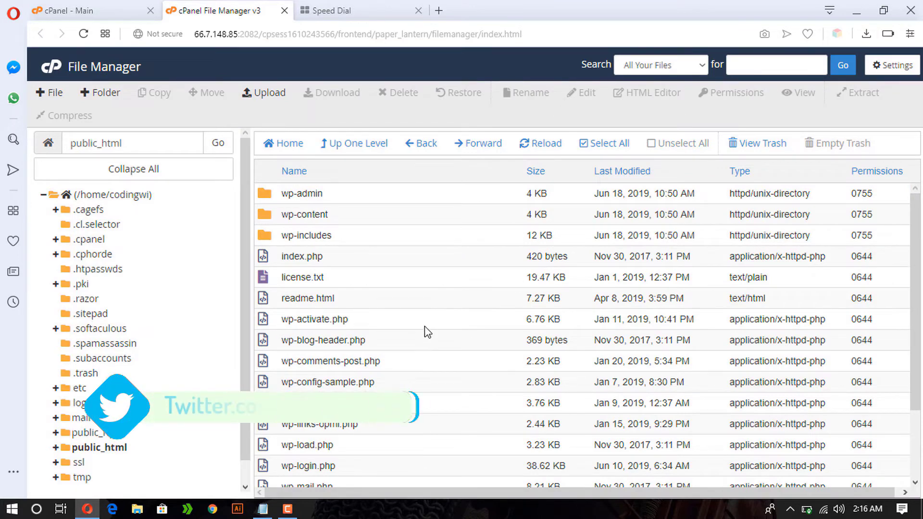
Step: Open MySQL Databases from the cPanel main page and highlight "create a database on your cpanel" in the Notepad checklist
{"action": "left_click", "coordinate": [70, 7]}
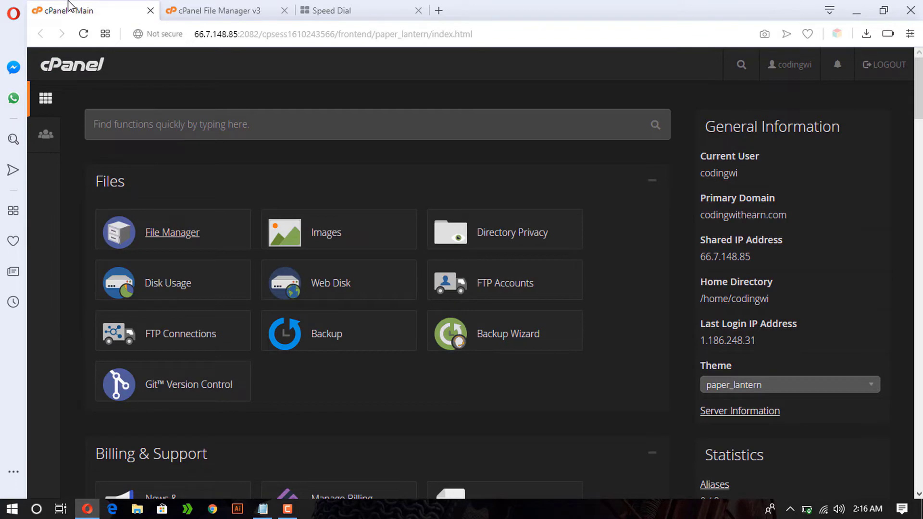
{"action": "scroll", "coordinate": [233, 241], "scroll_direction": "down", "scroll_amount": 8}
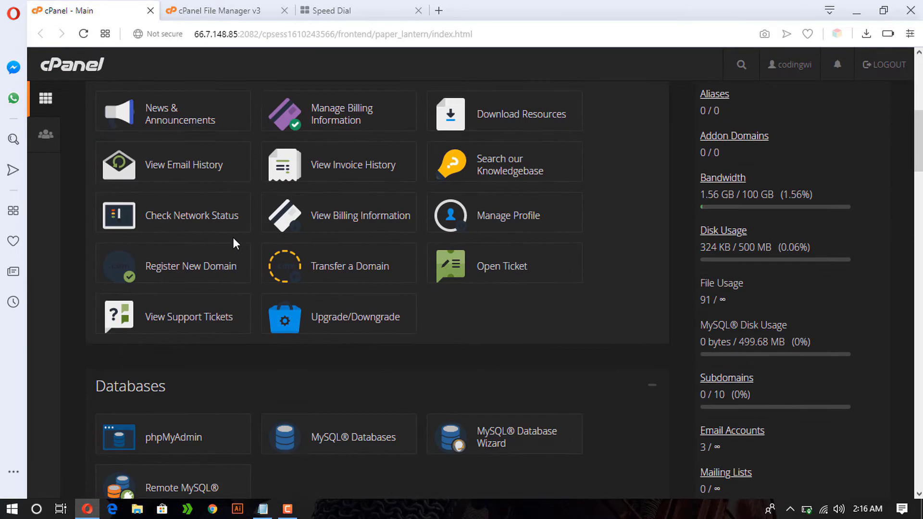
{"action": "scroll", "coordinate": [235, 243], "scroll_direction": "down", "scroll_amount": 6}
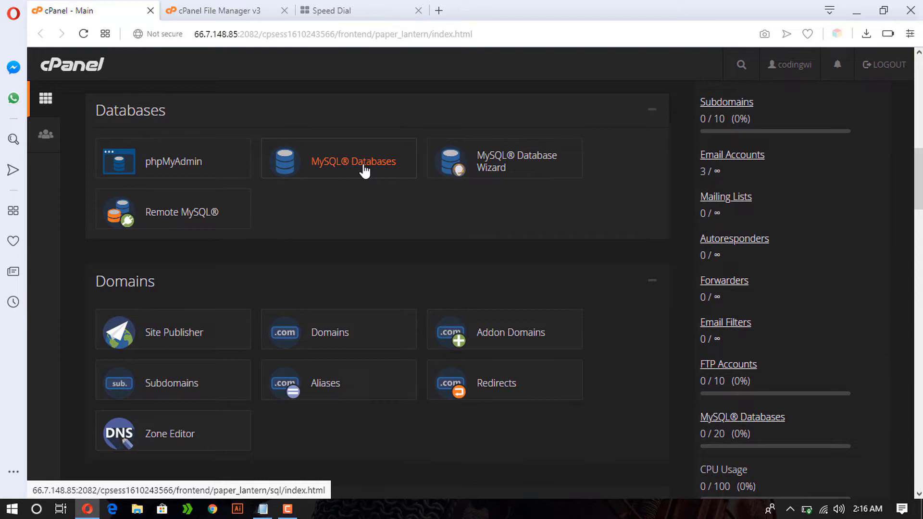
{"action": "left_click", "coordinate": [365, 170]}
{"action": "left_click", "coordinate": [263, 509]}
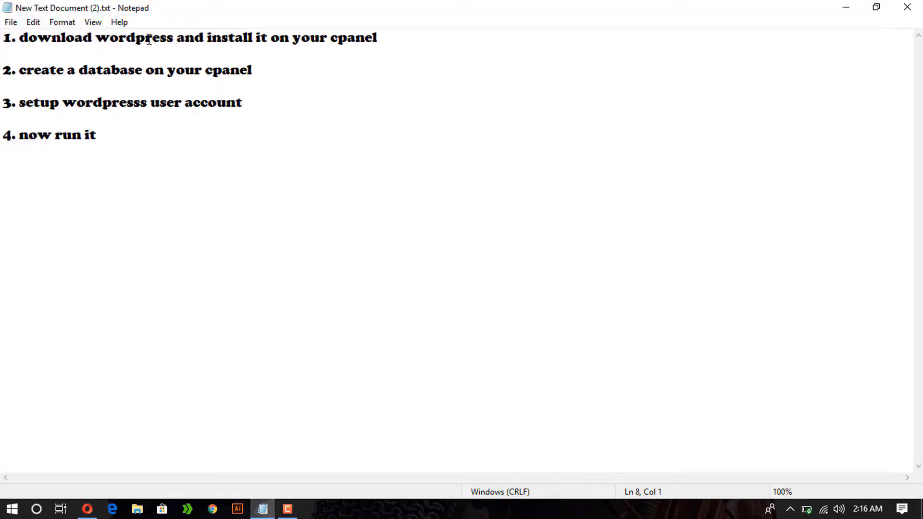
{"action": "left_click_drag", "start_coordinate": [19, 72], "coordinate": [328, 80]}
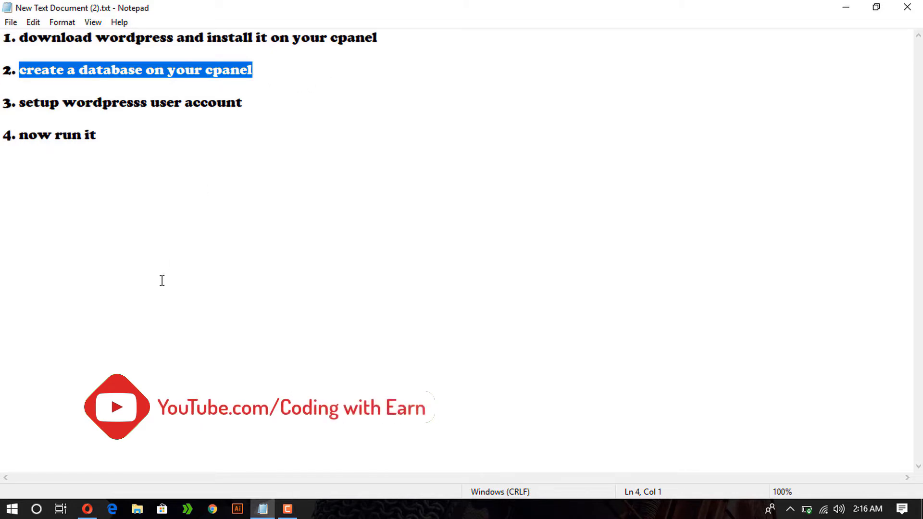
{"action": "left_click", "coordinate": [87, 509]}
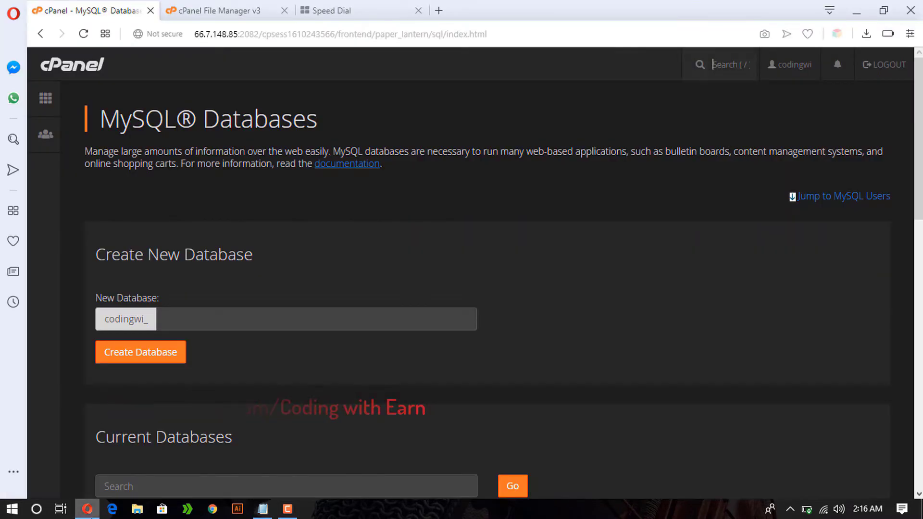
Step: Create a new MySQL database named codingwithearn after the account prefix and return to the MySQL Databases page
{"action": "left_click", "coordinate": [256, 320]}
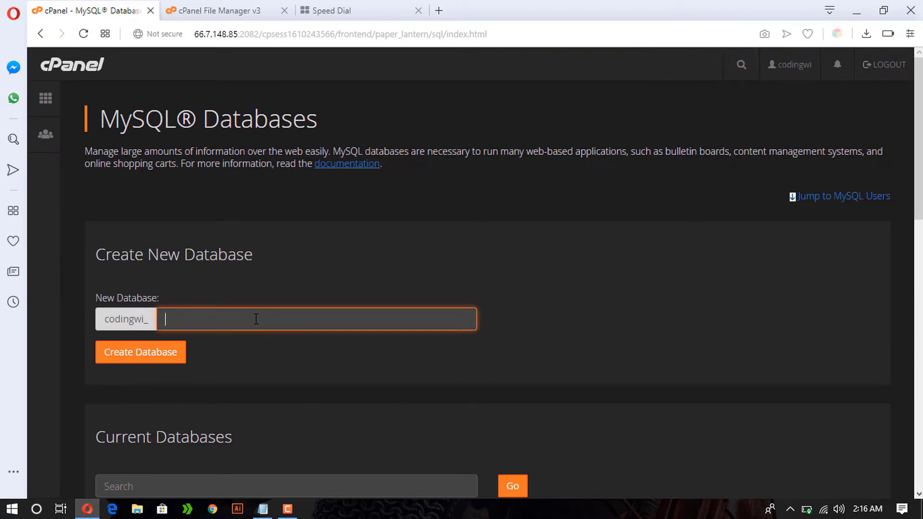
{"action": "type", "text": "codingwithearn"}
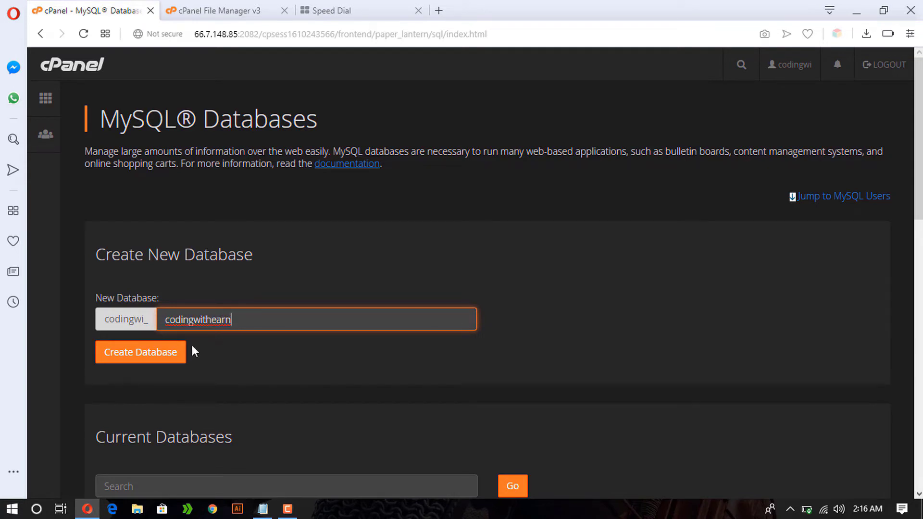
{"action": "left_click", "coordinate": [181, 356]}
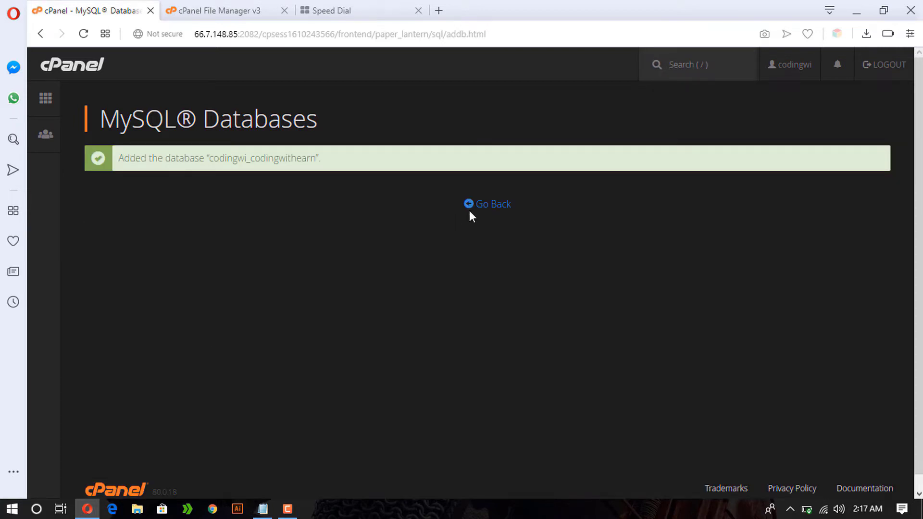
{"action": "left_click", "coordinate": [482, 212]}
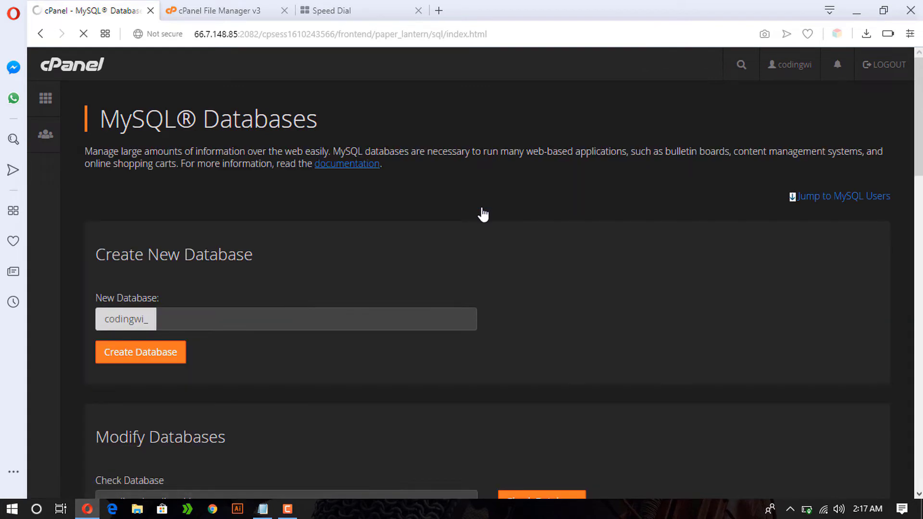
Step: Create a MySQL user with the username cweadmin, entering the user's password in both password fields
{"action": "scroll", "coordinate": [499, 368], "scroll_direction": "down", "scroll_amount": 10}
{"action": "scroll", "coordinate": [499, 368], "scroll_direction": "down", "scroll_amount": 3}
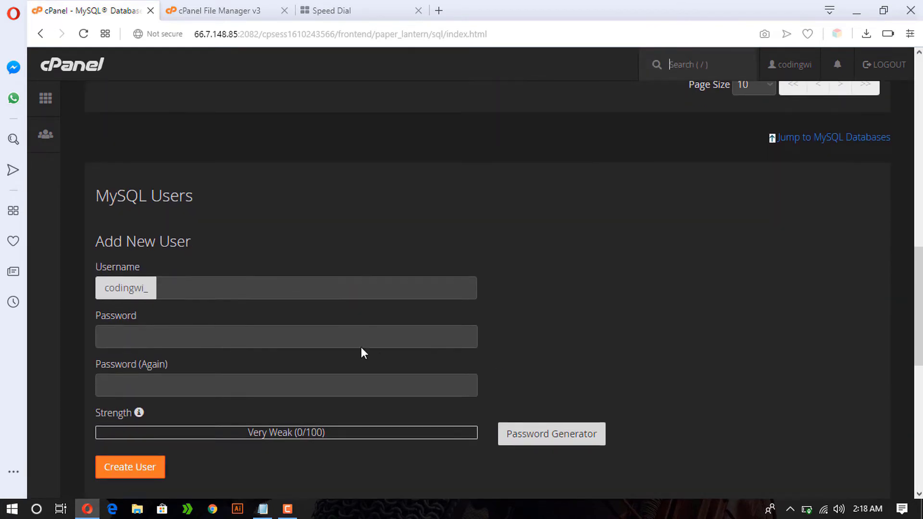
{"action": "left_click", "coordinate": [279, 288]}
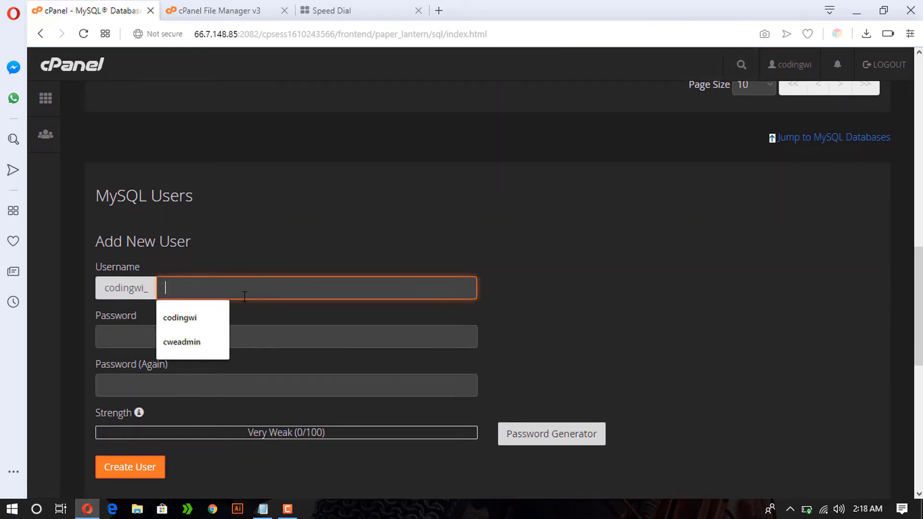
{"action": "left_click", "coordinate": [190, 342]}
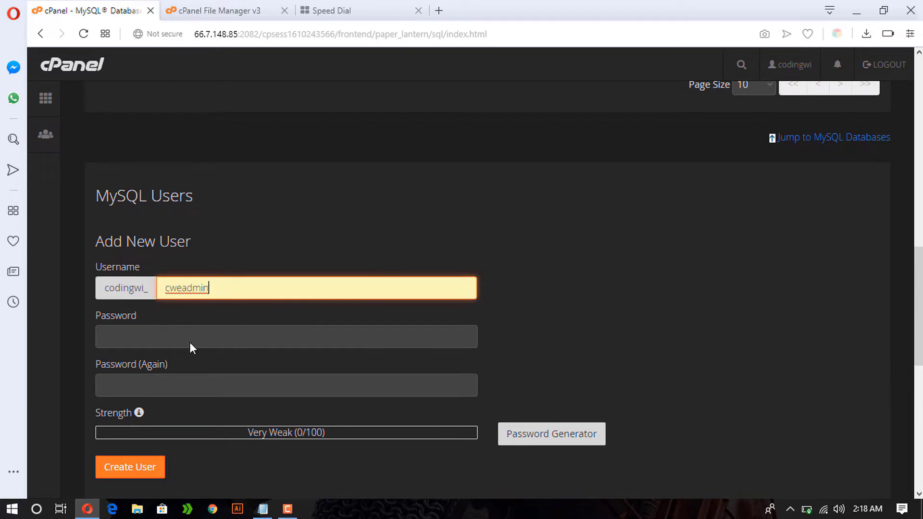
{"action": "left_click", "coordinate": [190, 342]}
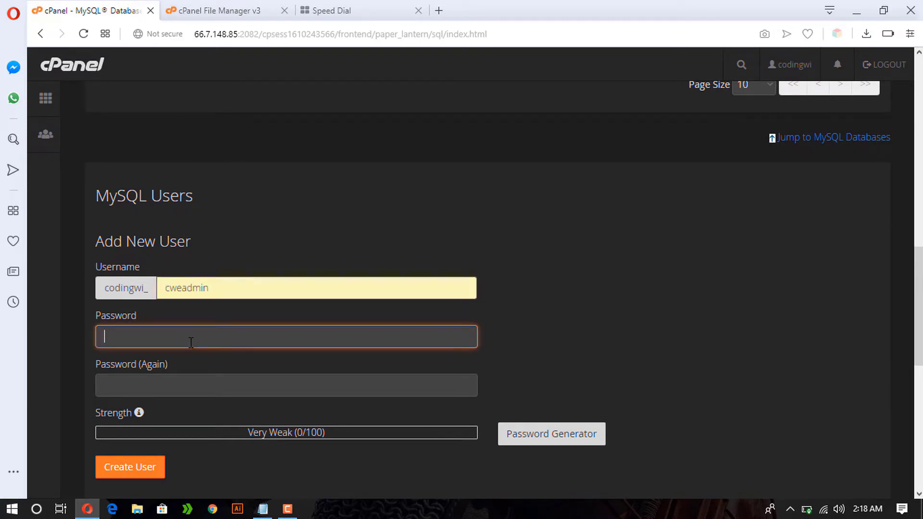
{"action": "type", "text": "••••••"}
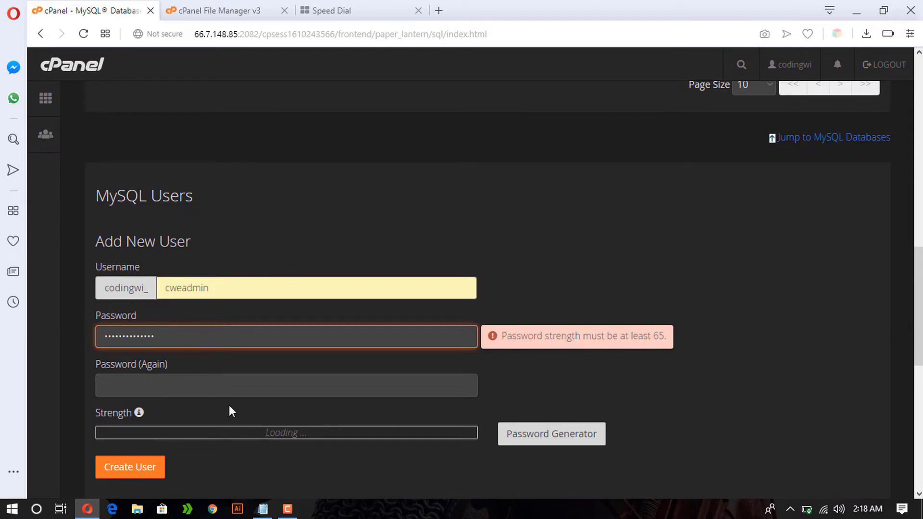
{"action": "left_click", "coordinate": [225, 391]}
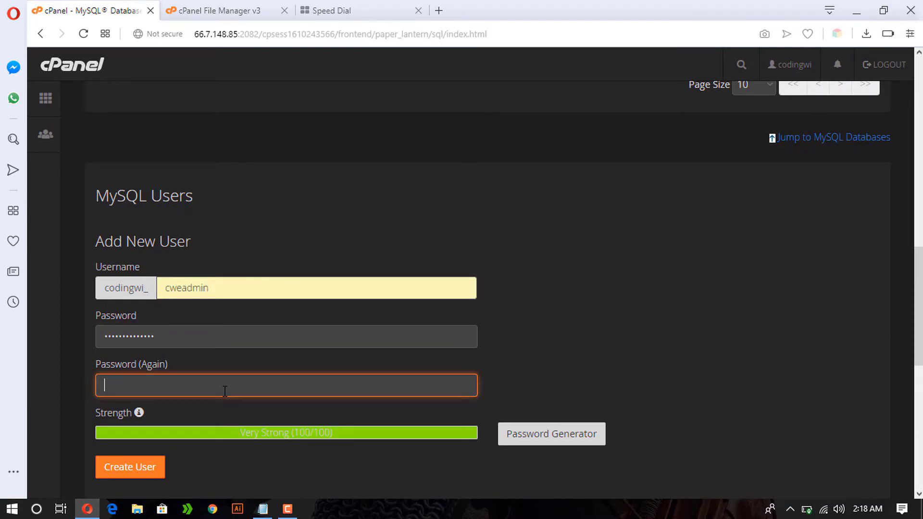
{"action": "type", "text": "••"}
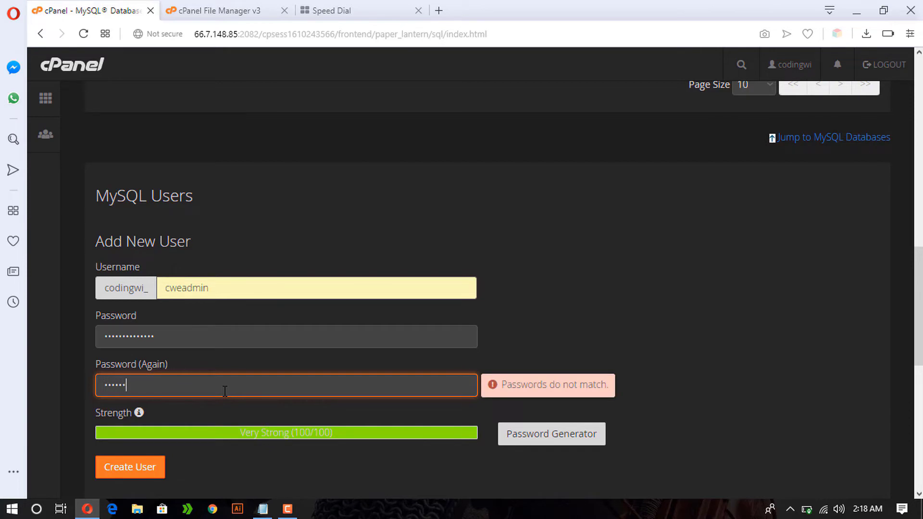
{"action": "type", "text": "•"}
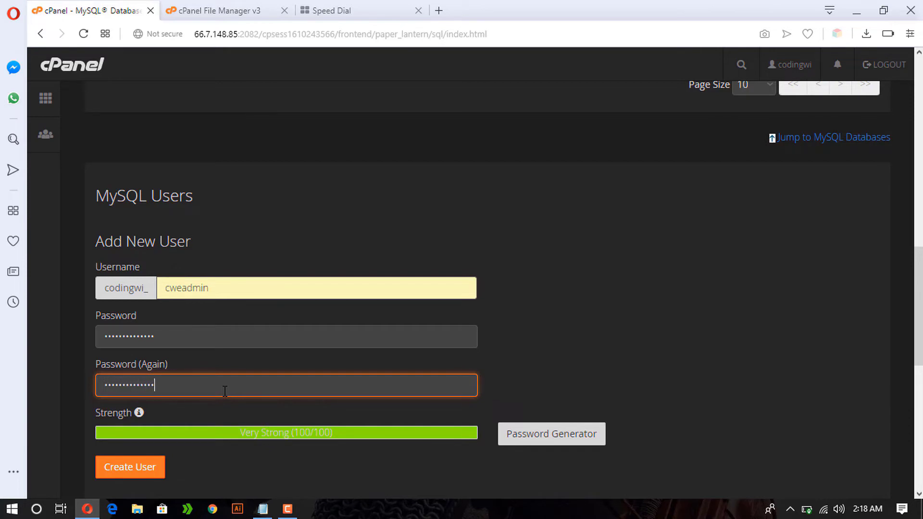
{"action": "scroll", "coordinate": [312, 387], "scroll_direction": "down", "scroll_amount": 2}
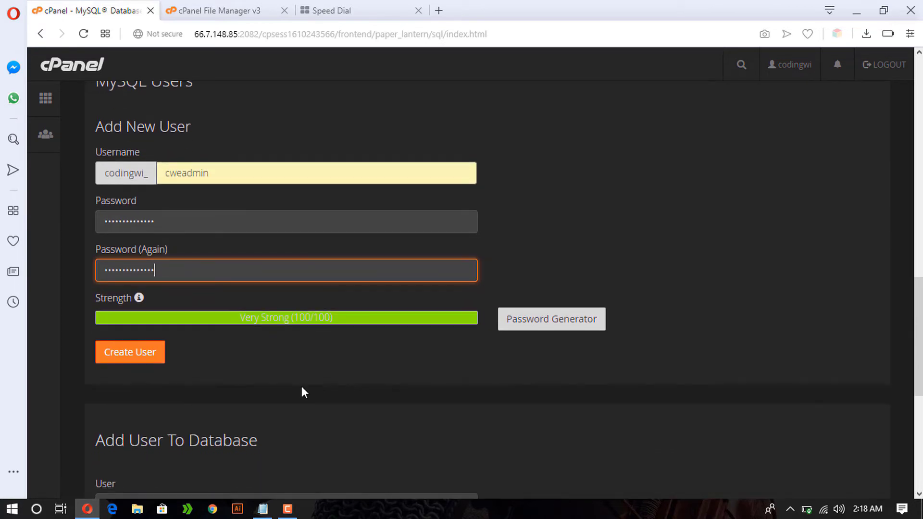
{"action": "left_click", "coordinate": [130, 365]}
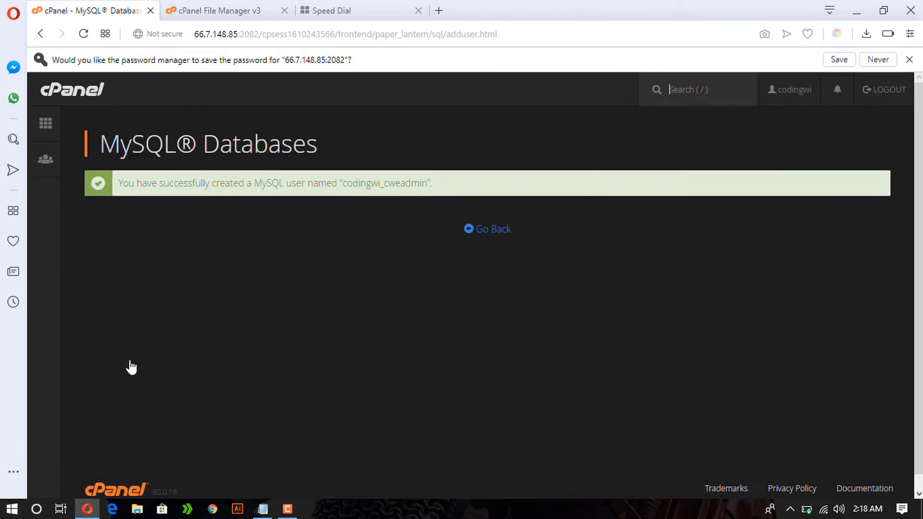
Step: Add the user codingwi_cweadmin to the database codingwi_codingwithearn and select all privileges for it
{"action": "left_click", "coordinate": [500, 230]}
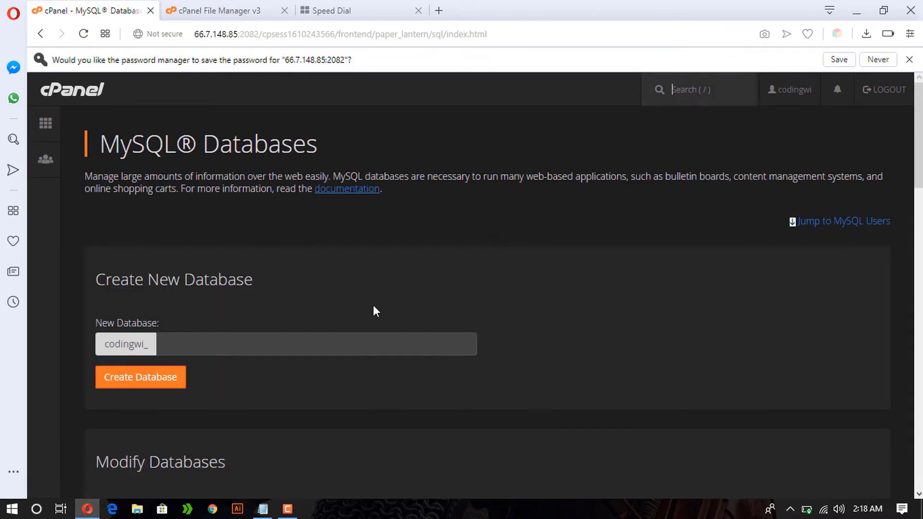
{"action": "scroll", "coordinate": [375, 312], "scroll_direction": "down", "scroll_amount": 15}
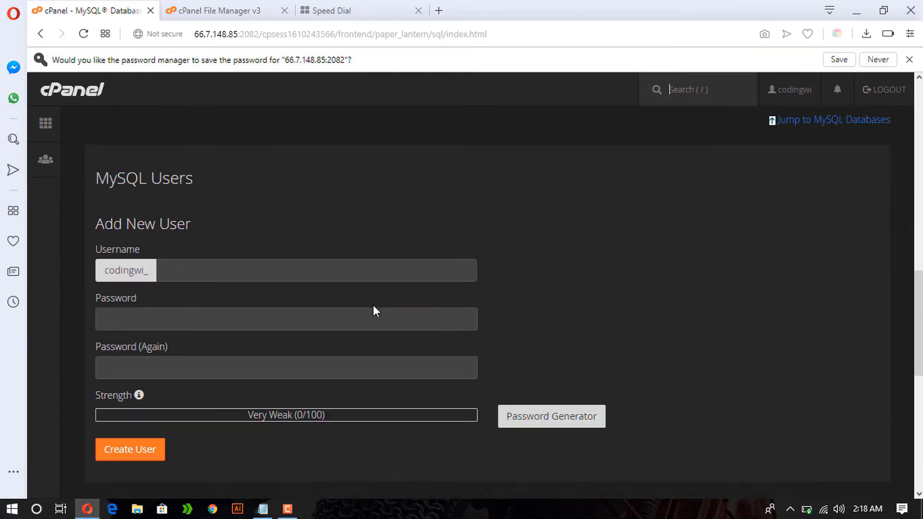
{"action": "scroll", "coordinate": [376, 311], "scroll_direction": "down", "scroll_amount": 9}
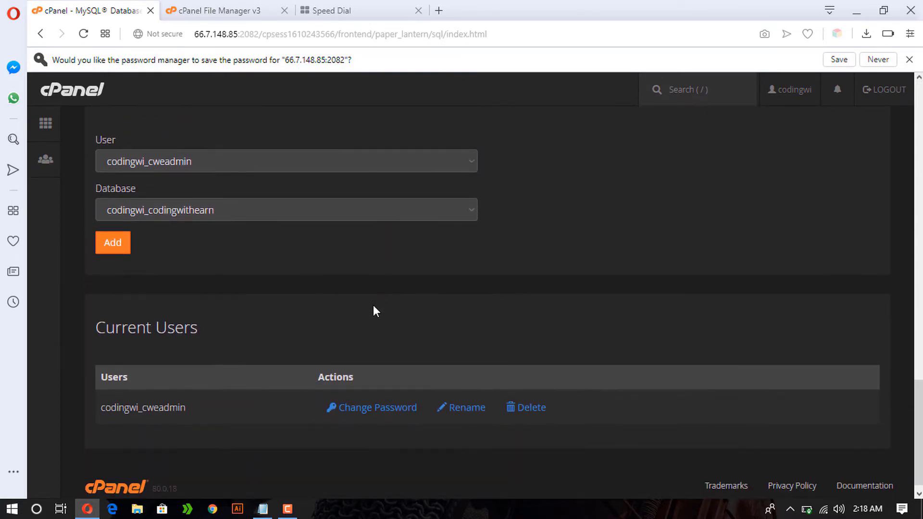
{"action": "scroll", "coordinate": [374, 306], "scroll_direction": "up", "scroll_amount": 2}
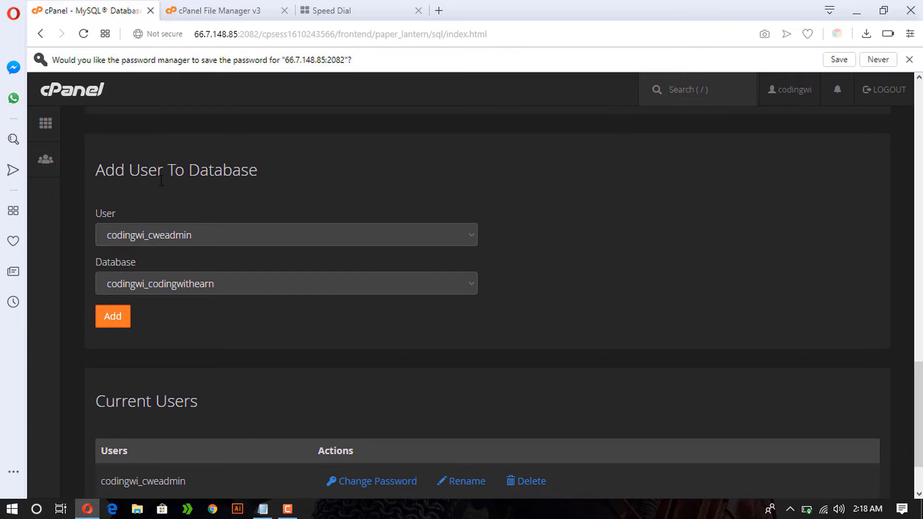
{"action": "left_click", "coordinate": [235, 233]}
{"action": "left_click", "coordinate": [243, 252]}
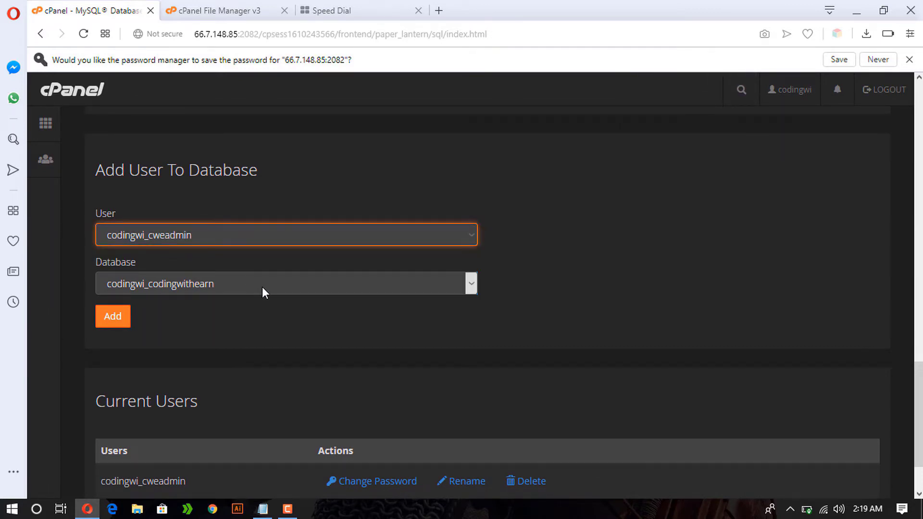
{"action": "left_click", "coordinate": [262, 287]}
{"action": "left_click", "coordinate": [152, 301]}
{"action": "left_click", "coordinate": [114, 291]}
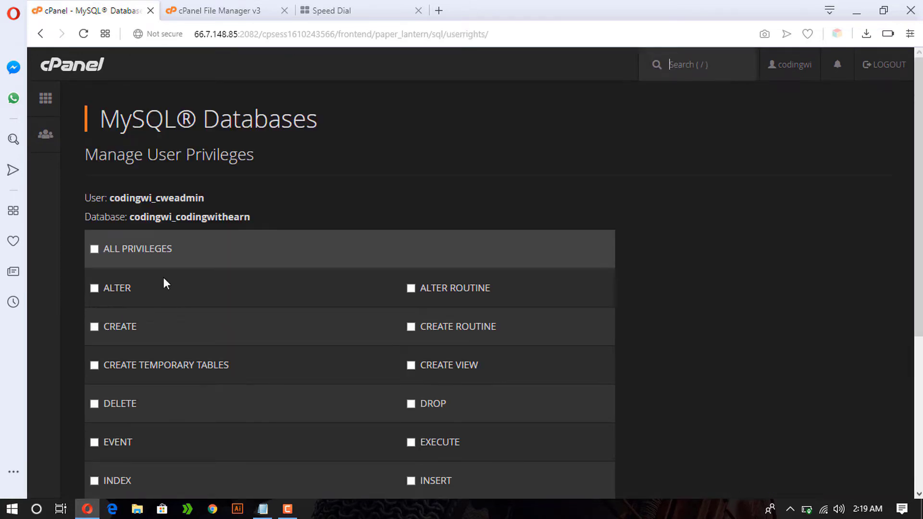
{"action": "left_click", "coordinate": [96, 250]}
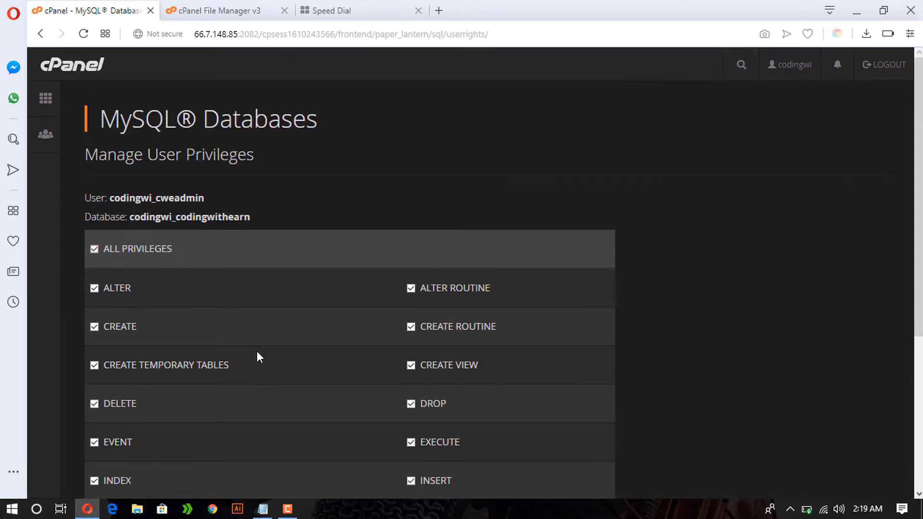
Step: Switch to the Notepad checklist and start a "database name:" line below "4. now run it", separated by a blank line
{"action": "left_click", "coordinate": [264, 509]}
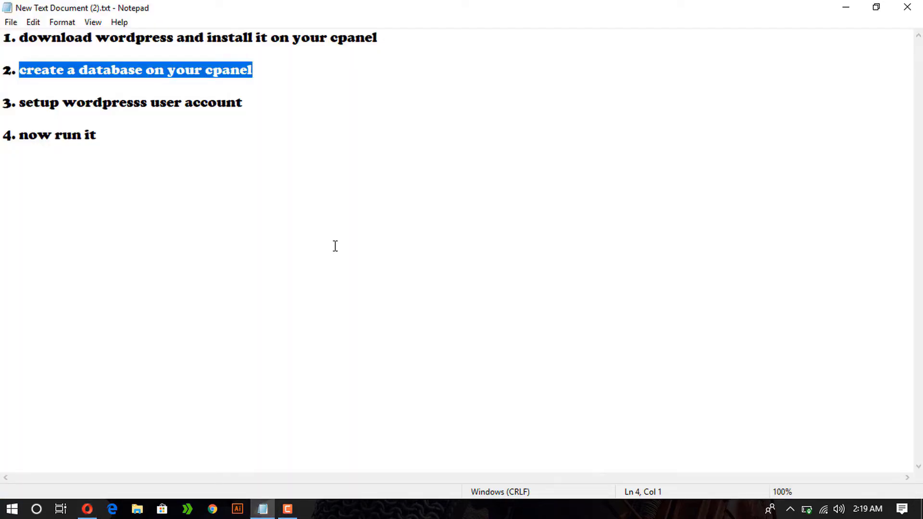
{"action": "left_click", "coordinate": [164, 134]}
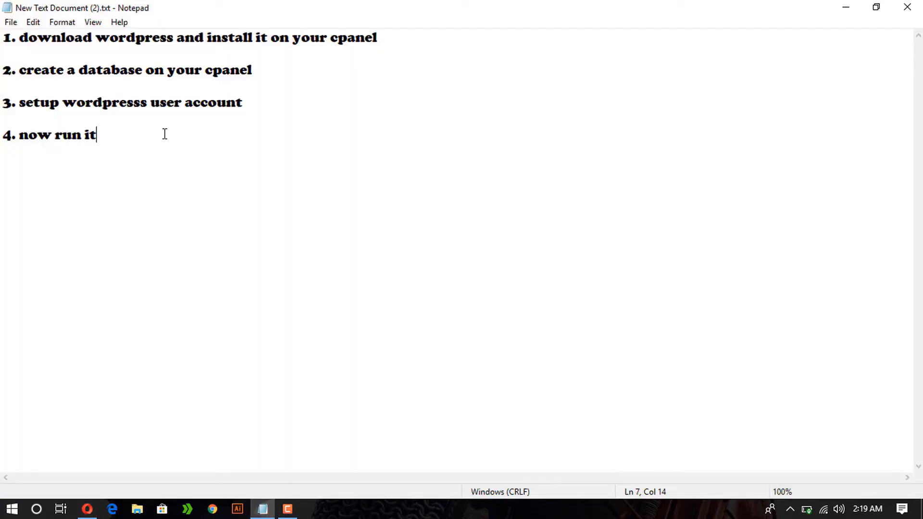
{"action": "key", "text": "Return"}
{"action": "key", "text": "Return"}
{"action": "type", "text": "databas"}
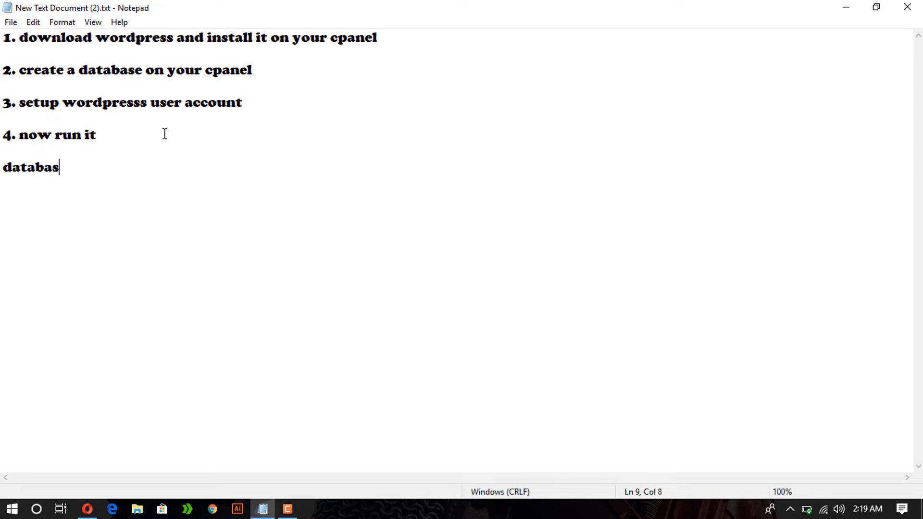
{"action": "type", "text": "e name:"}
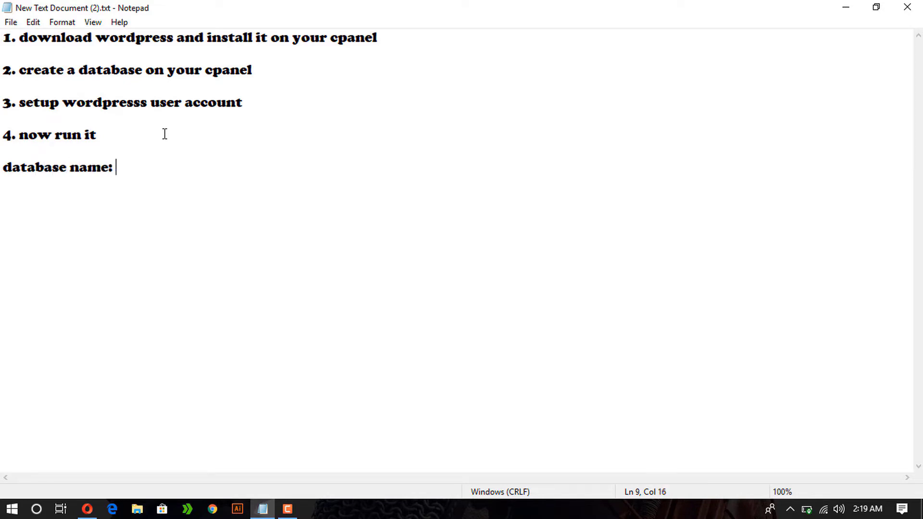
{"action": "type", "text": " codi"}
{"action": "key", "text": "BackSpace"}
{"action": "key", "text": "BackSpace"}
{"action": "key", "text": "BackSpace"}
{"action": "key", "text": "BackSpace"}
Step: Copy the database name codingwi_codingwithearn from the cPanel privileges page into the "database name:" line in Notepad
{"action": "left_click", "coordinate": [87, 509]}
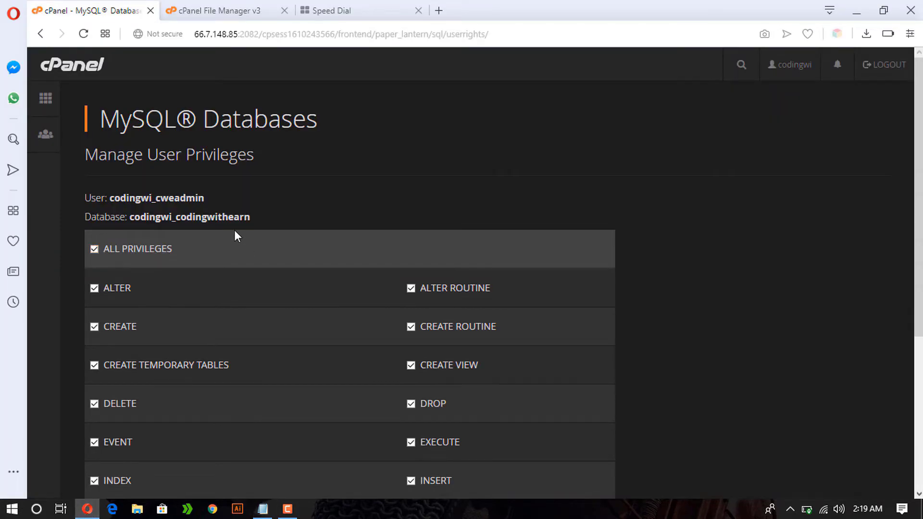
{"action": "left_click_drag", "start_coordinate": [264, 217], "coordinate": [130, 217]}
{"action": "key", "text": "ctrl+c"}
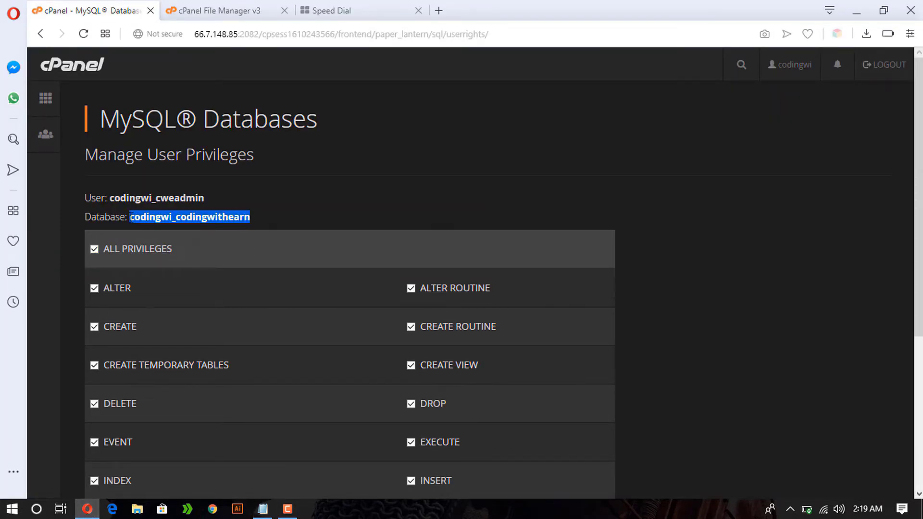
{"action": "left_click", "coordinate": [262, 510]}
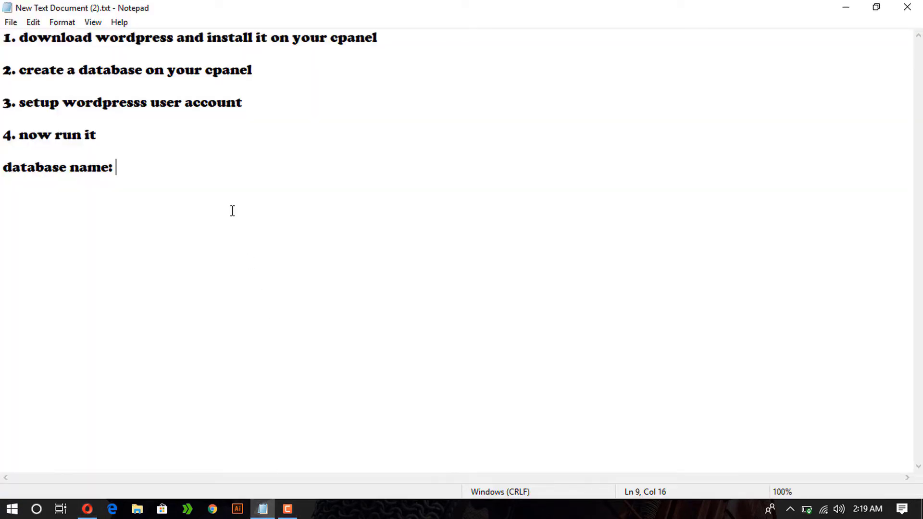
{"action": "key", "text": "ctrl+v"}
{"action": "key", "text": "Return"}
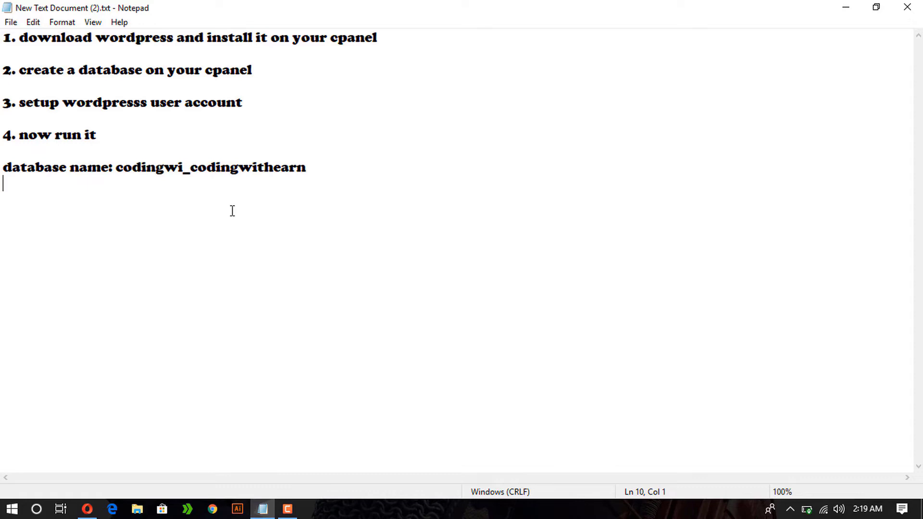
Step: Add a "user name:" line in Notepad with codingwi_cweadmin copied from cPanel, and record the user's password on a "password:" line below
{"action": "type", "text": "user name:"}
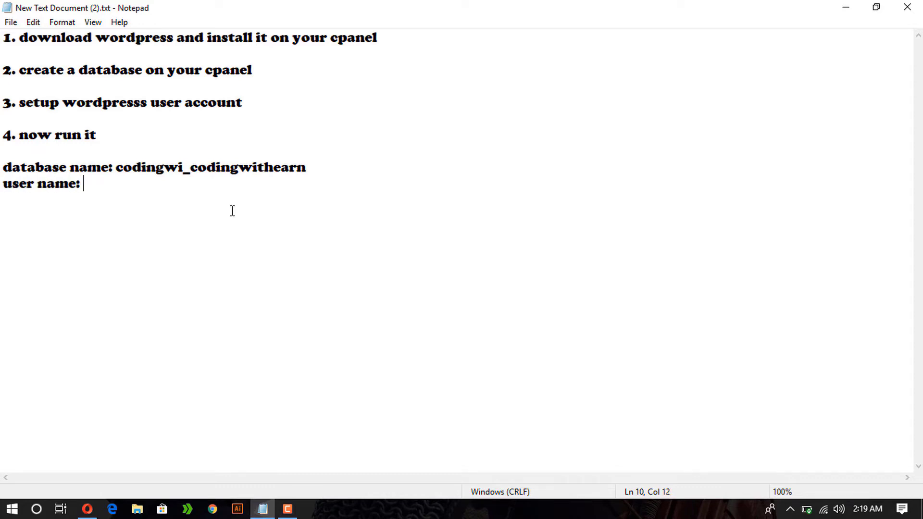
{"action": "left_click", "coordinate": [86, 510]}
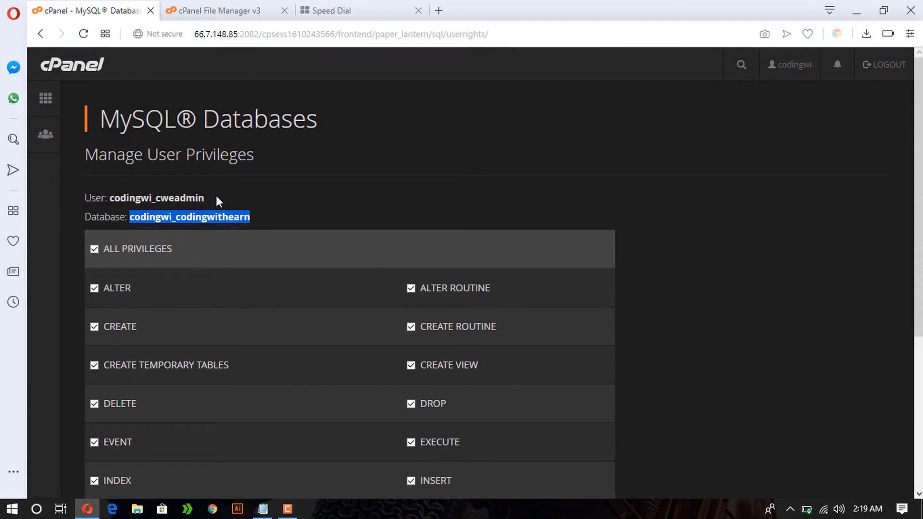
{"action": "left_click_drag", "start_coordinate": [205, 198], "coordinate": [111, 198]}
{"action": "key", "text": "ctrl+c"}
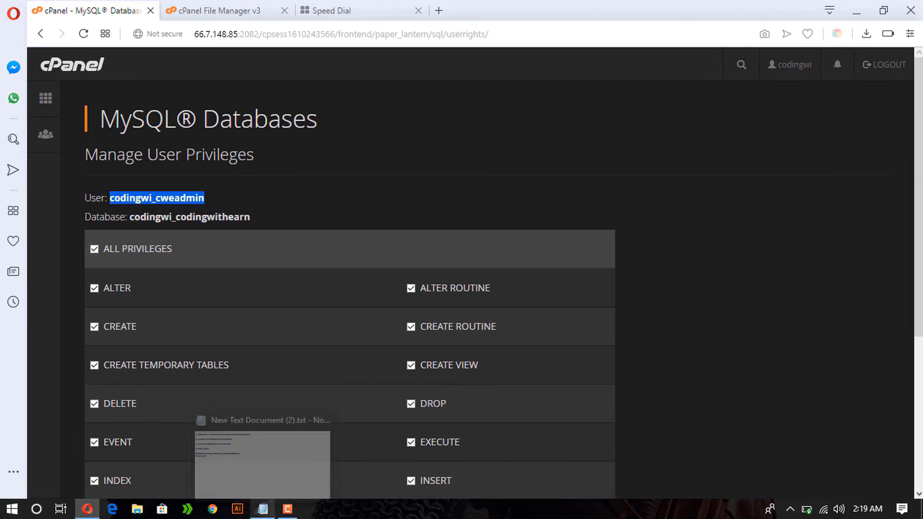
{"action": "left_click", "coordinate": [262, 508]}
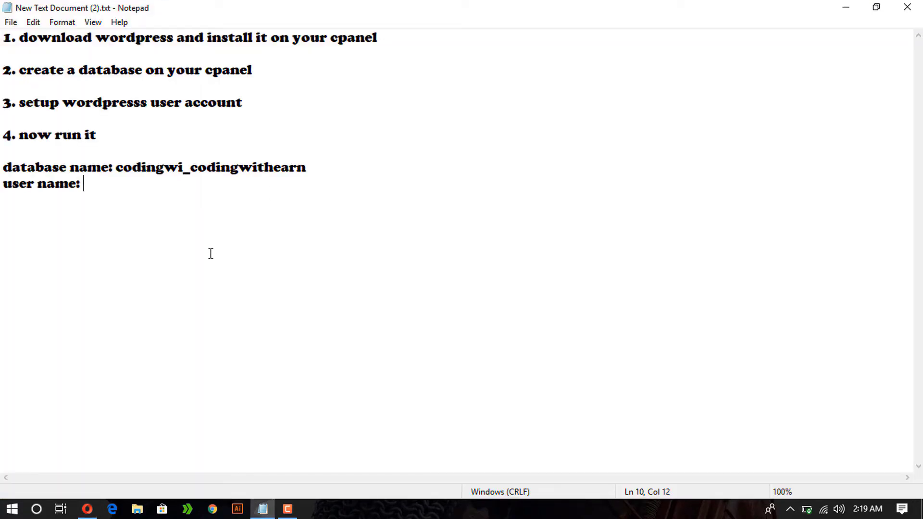
{"action": "key", "text": "ctrl+v"}
{"action": "key", "text": "Return"}
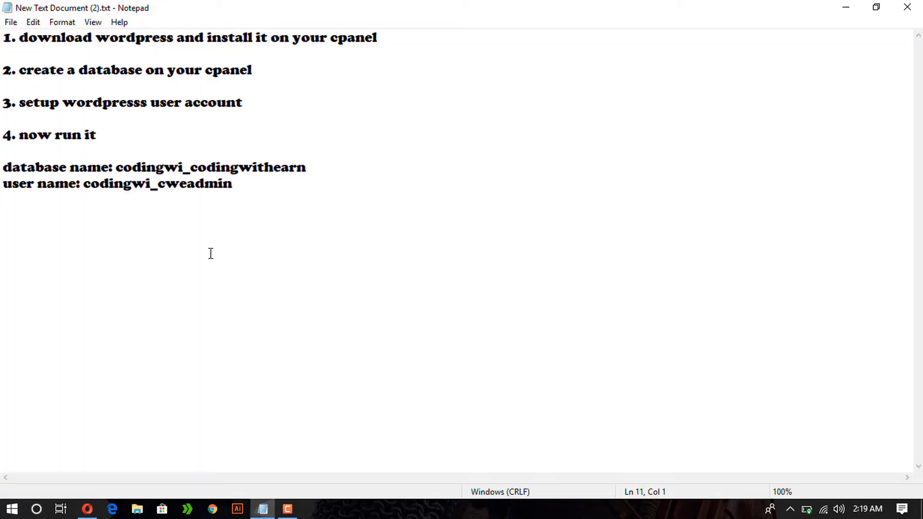
{"action": "type", "text": "passwor"}
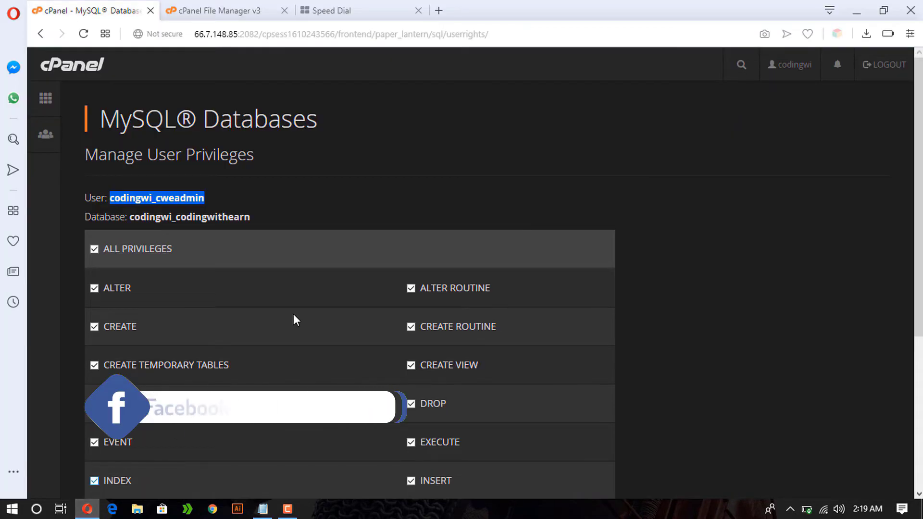
Step: Save the database user's privileges in cPanel and go back to the MySQL Databases page
{"action": "scroll", "coordinate": [293, 314], "scroll_direction": "down", "scroll_amount": 5}
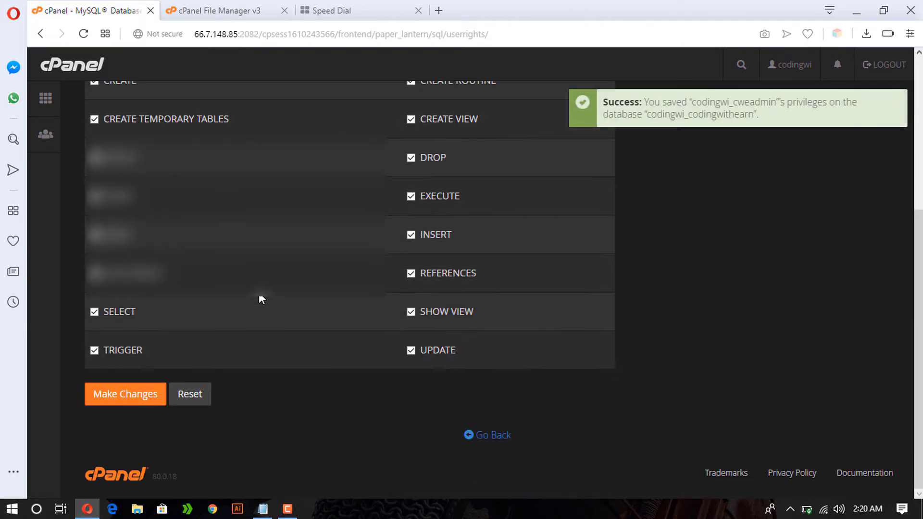
{"action": "left_click", "coordinate": [473, 435]}
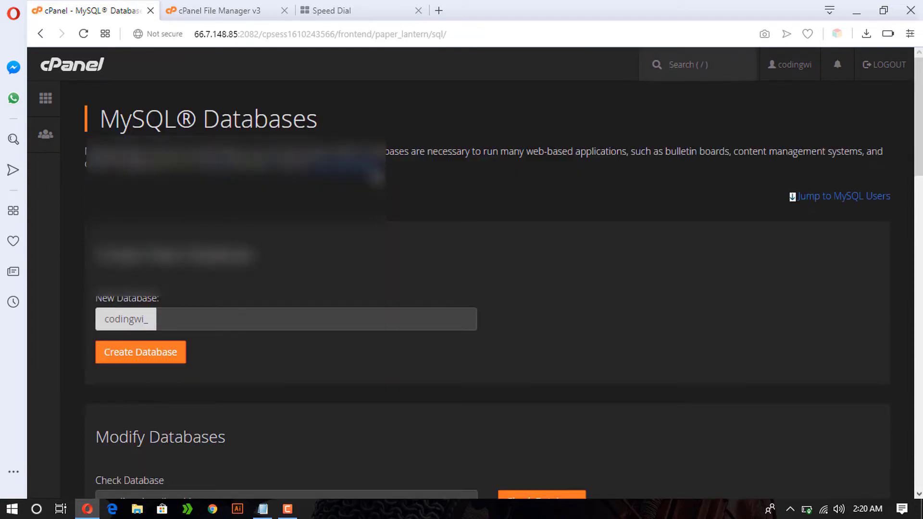
Step: Open codingwithearn.com in the Speed Dial tab and continue the WordPress setup in English (United States) to the database connection form
{"action": "left_click", "coordinate": [346, 10]}
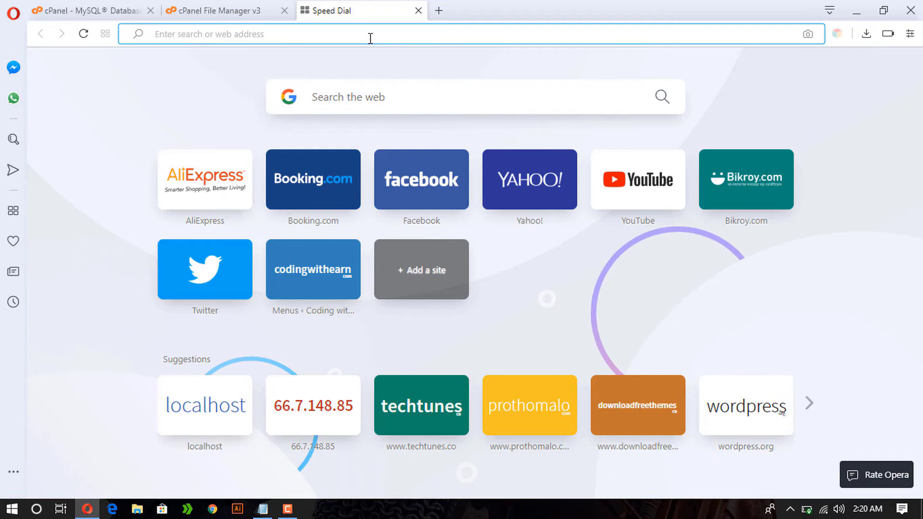
{"action": "type", "text": "codingwithe"}
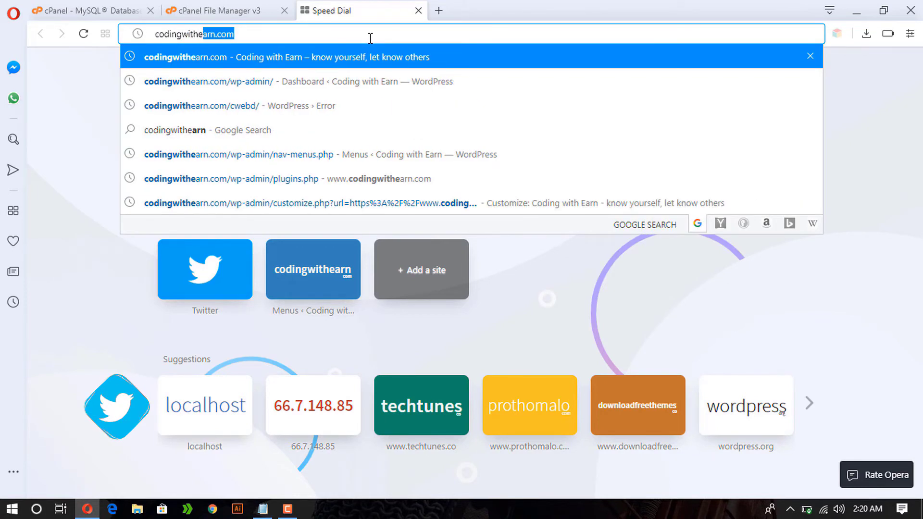
{"action": "type", "text": "arn.com"}
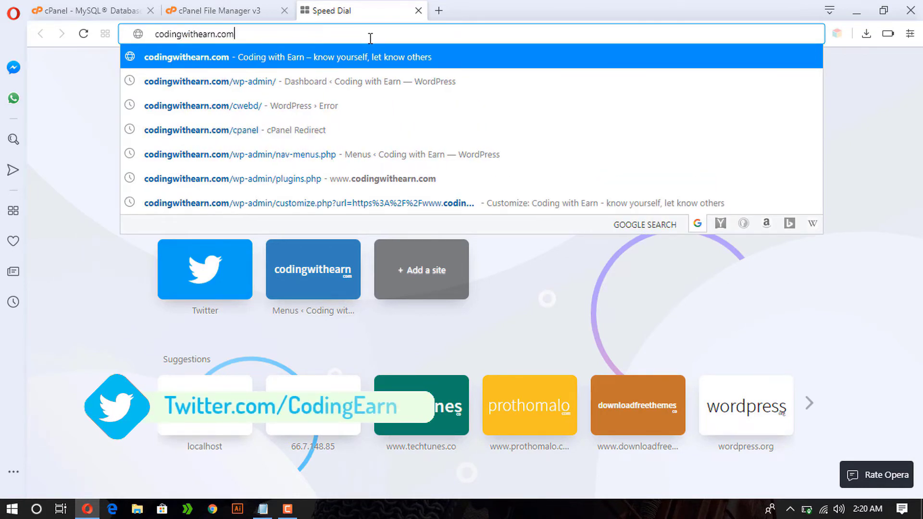
{"action": "key", "text": "Return"}
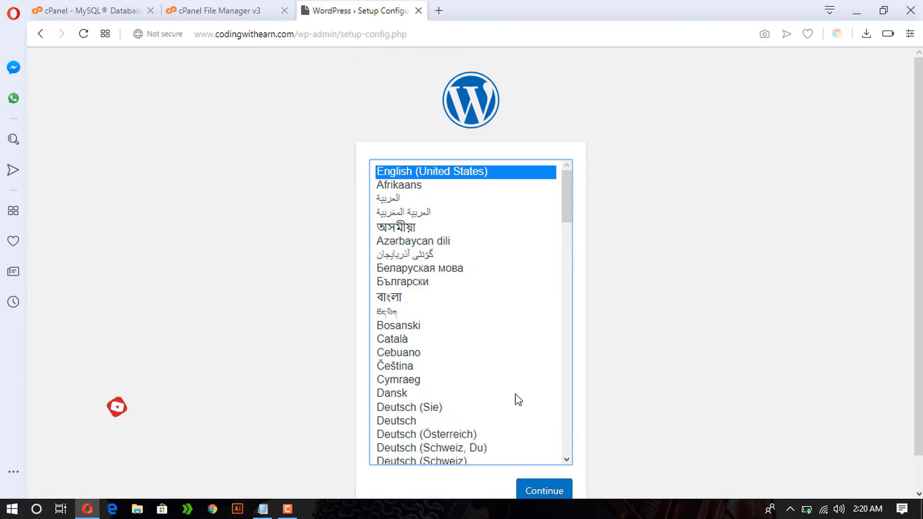
{"action": "left_click", "coordinate": [542, 492]}
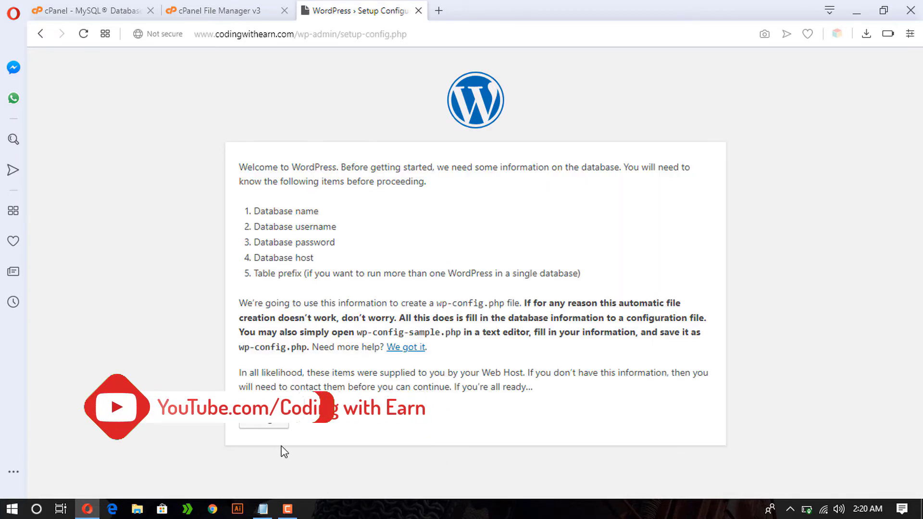
{"action": "left_click", "coordinate": [273, 421]}
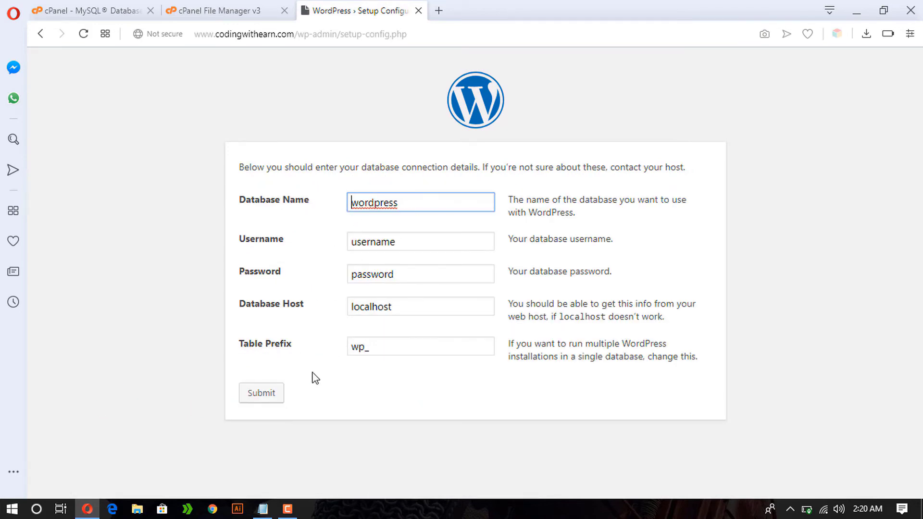
Step: Replace the Database Name in the WordPress setup form with codingwi_codingwithearn copied from the Notepad notes
{"action": "left_click", "coordinate": [263, 510]}
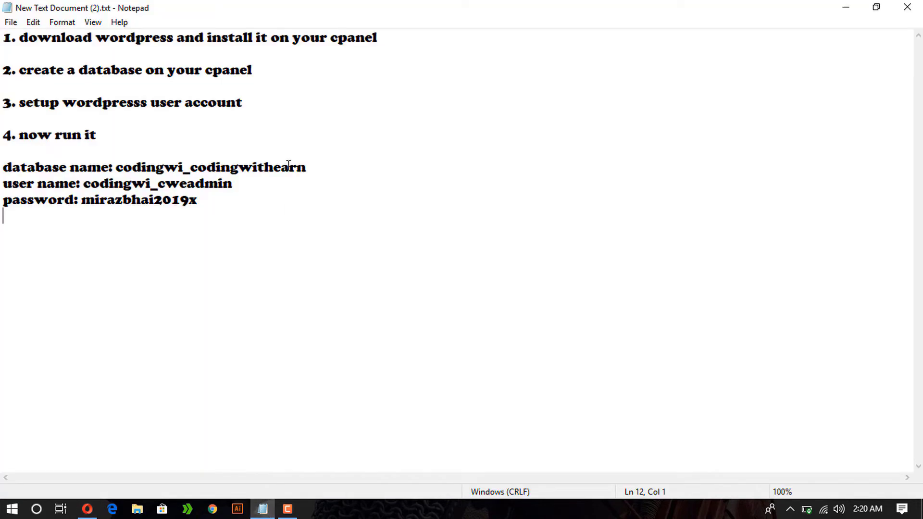
{"action": "left_click_drag", "start_coordinate": [321, 172], "coordinate": [118, 167]}
{"action": "right_click", "coordinate": [119, 168]}
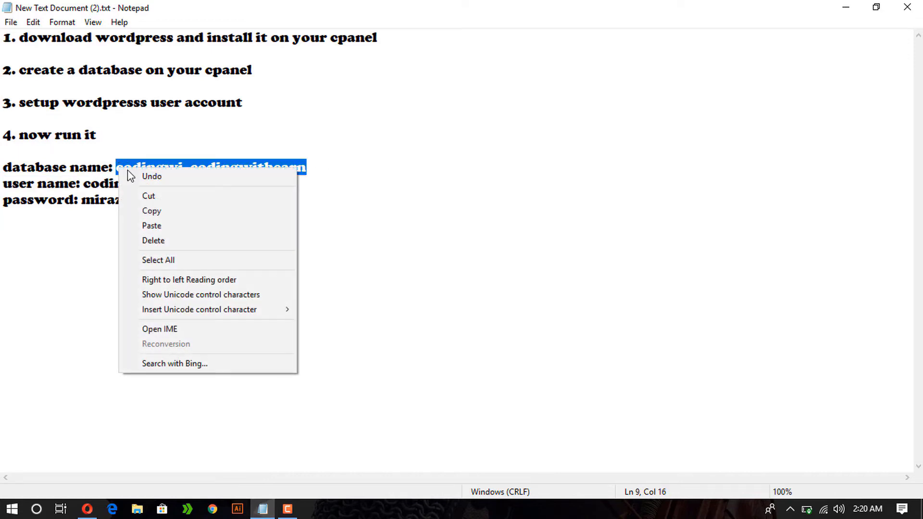
{"action": "left_click", "coordinate": [152, 211]}
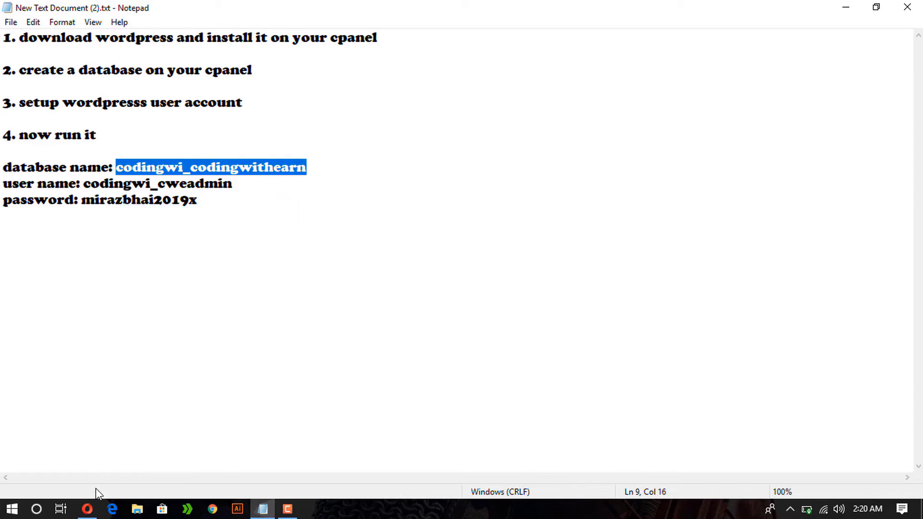
{"action": "left_click", "coordinate": [87, 509]}
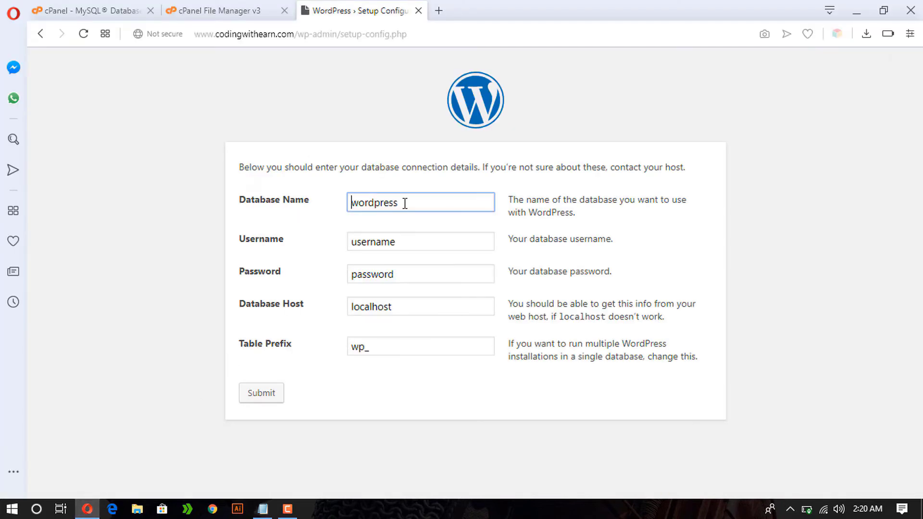
{"action": "left_click_drag", "start_coordinate": [405, 204], "coordinate": [347, 202]}
{"action": "key", "text": "ctrl+v"}
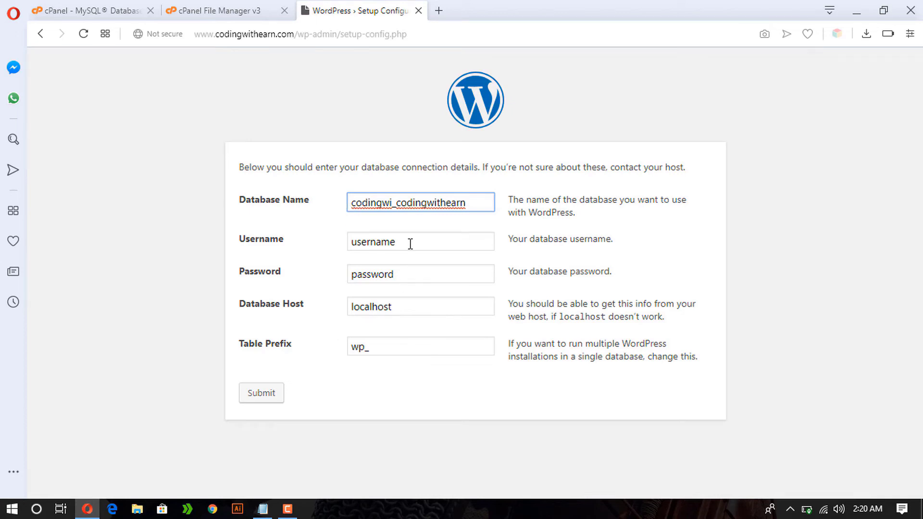
Step: Replace the Username in the WordPress setup form with codingwi_cweadmin copied from the Notepad notes
{"action": "left_click", "coordinate": [263, 509]}
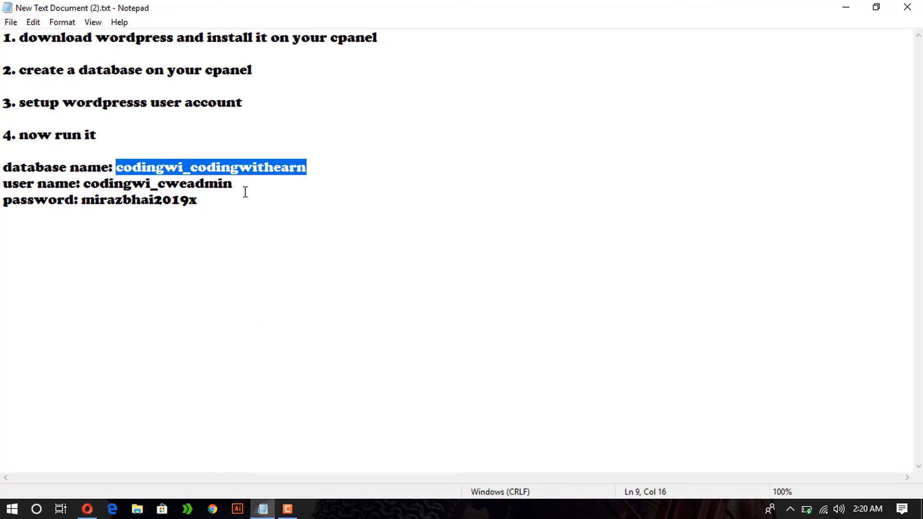
{"action": "left_click_drag", "start_coordinate": [243, 186], "coordinate": [85, 183]}
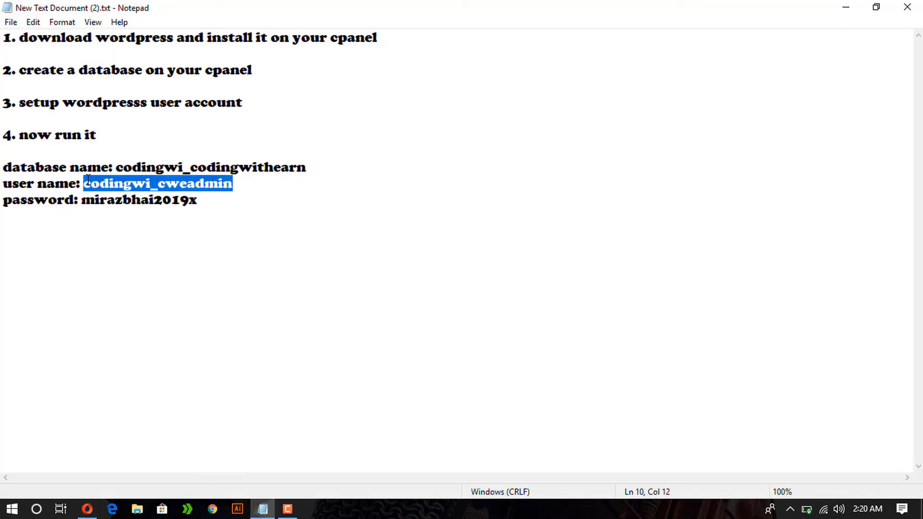
{"action": "left_click", "coordinate": [87, 509]}
{"action": "key", "text": "Tab"}
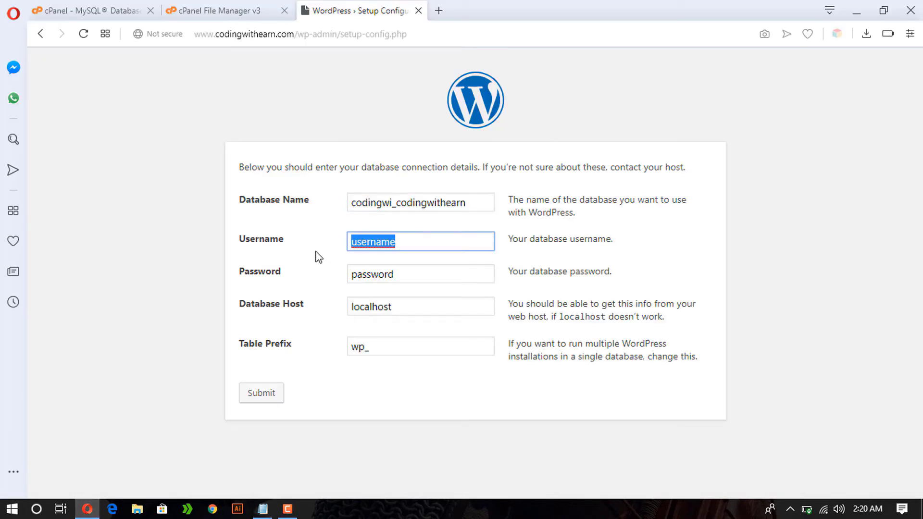
{"action": "key", "text": "ctrl+v"}
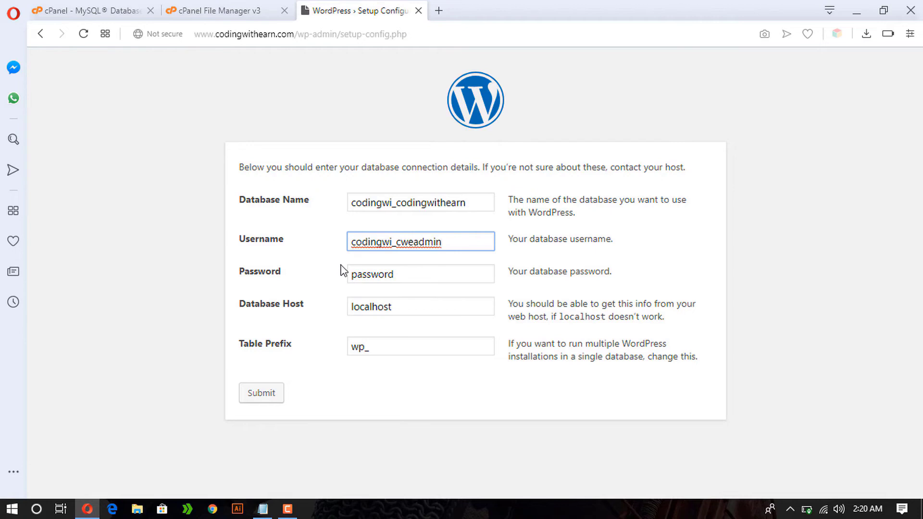
Step: Replace the placeholder in the setup form's Password field with the database user's password
{"action": "key", "text": "Tab"}
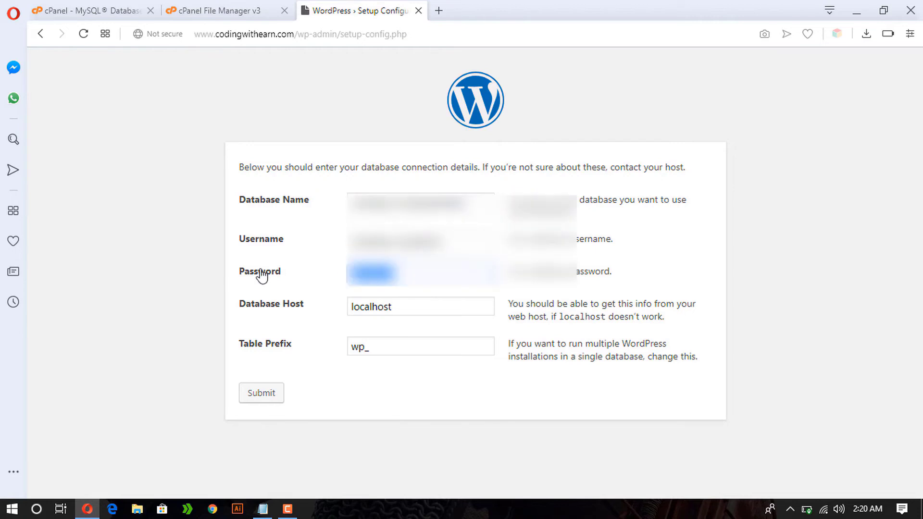
{"action": "key", "text": "ctrl+v"}
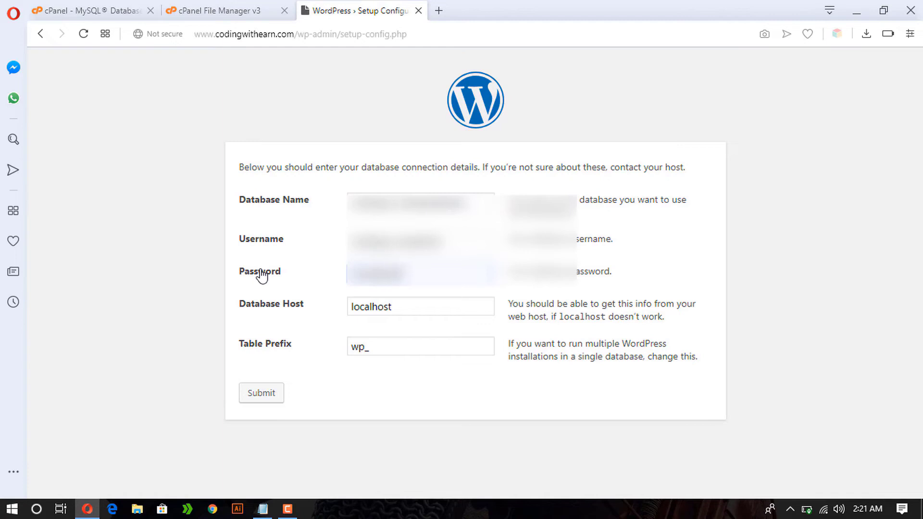
{"action": "type", "text": "**"}
Step: Enter cwe in the Table Prefix field, submit the database details and run the WordPress installation
{"action": "left_click", "coordinate": [386, 353]}
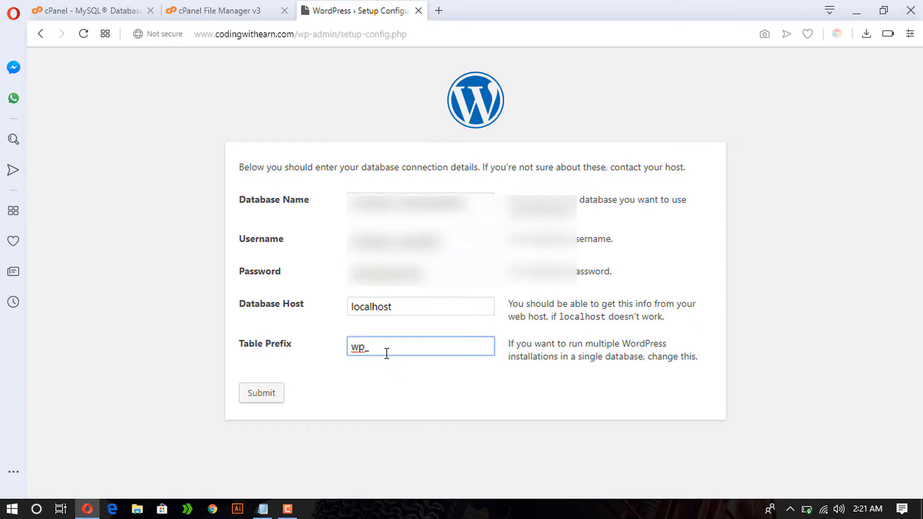
{"action": "type", "text": "cwe"}
{"action": "left_click", "coordinate": [273, 396]}
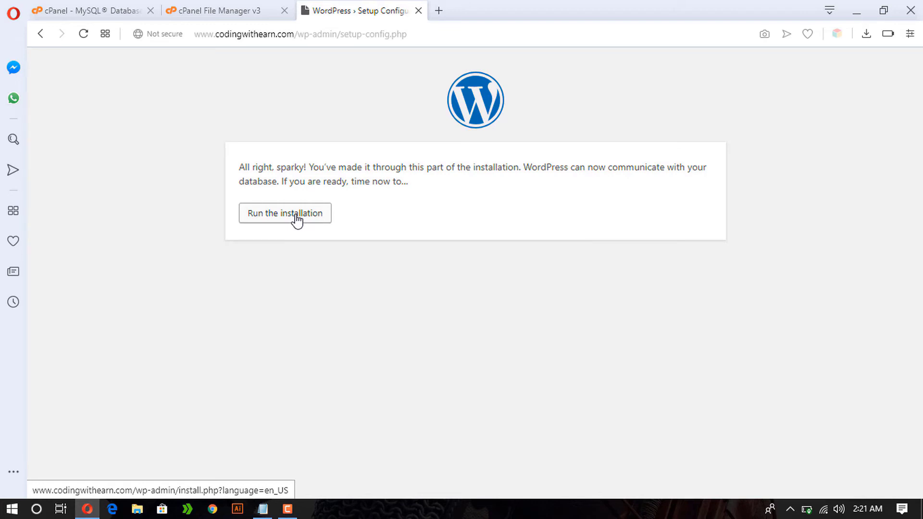
{"action": "left_click", "coordinate": [296, 216]}
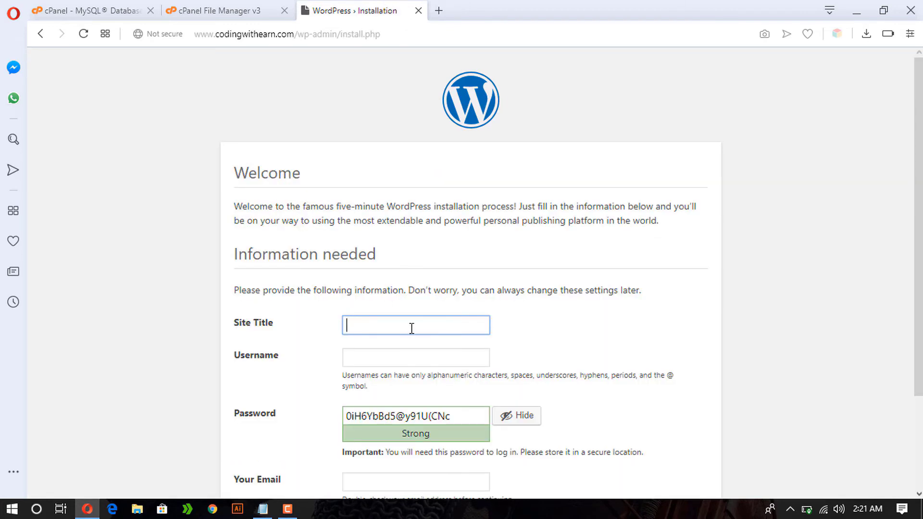
Step: Fill in the installation form with the site title Coding with Earn and the username admin
{"action": "left_click", "coordinate": [412, 328]}
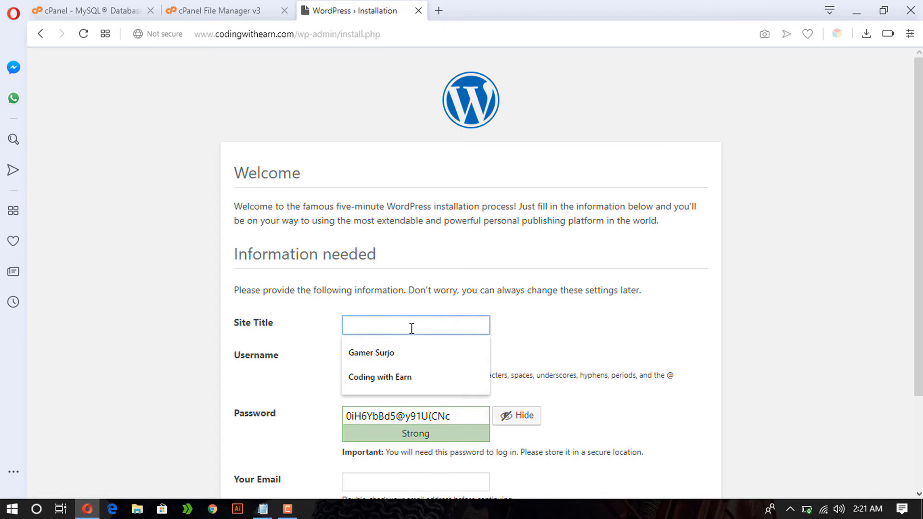
{"action": "left_click", "coordinate": [394, 378]}
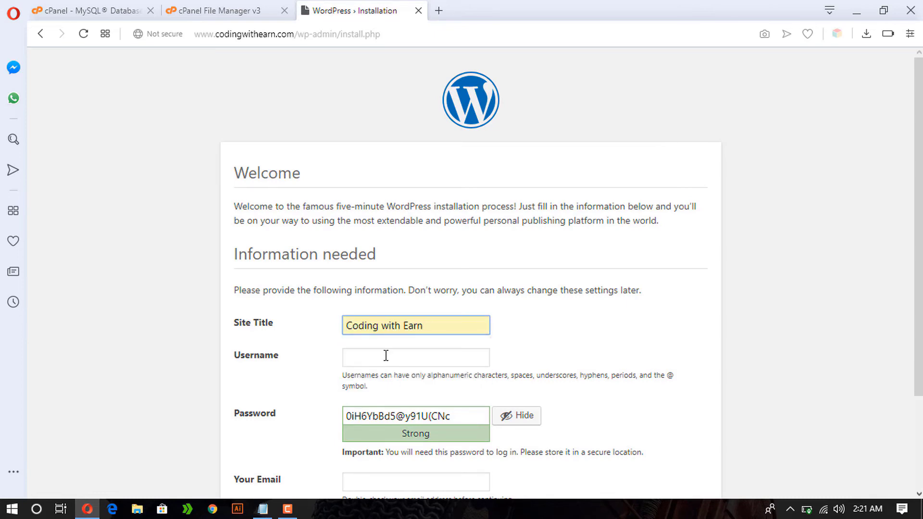
{"action": "left_click", "coordinate": [387, 360]}
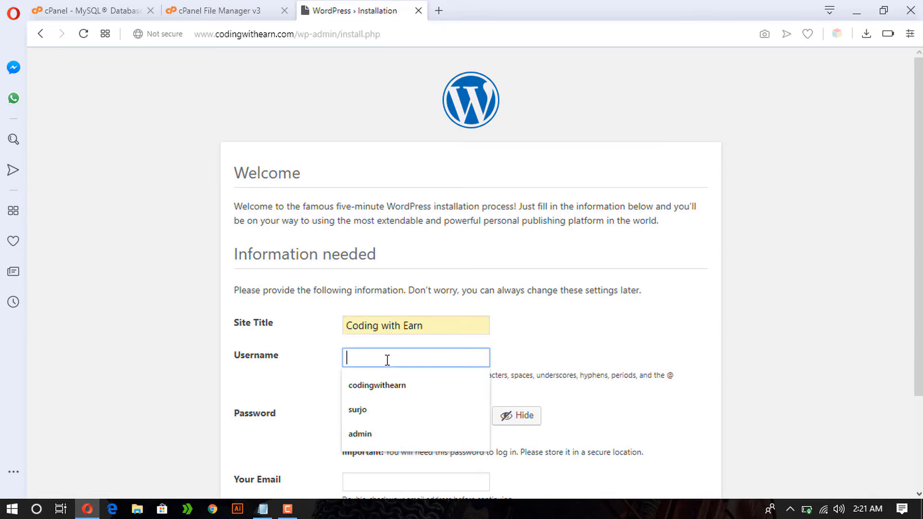
{"action": "left_click", "coordinate": [366, 434]}
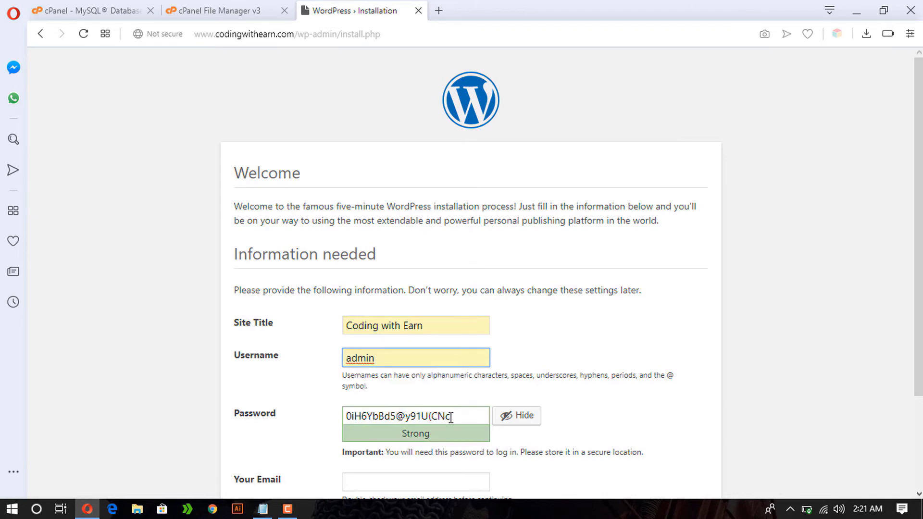
Step: Replace the generated password in the installation form with a custom admin account password
{"action": "left_click_drag", "start_coordinate": [453, 416], "coordinate": [257, 435]}
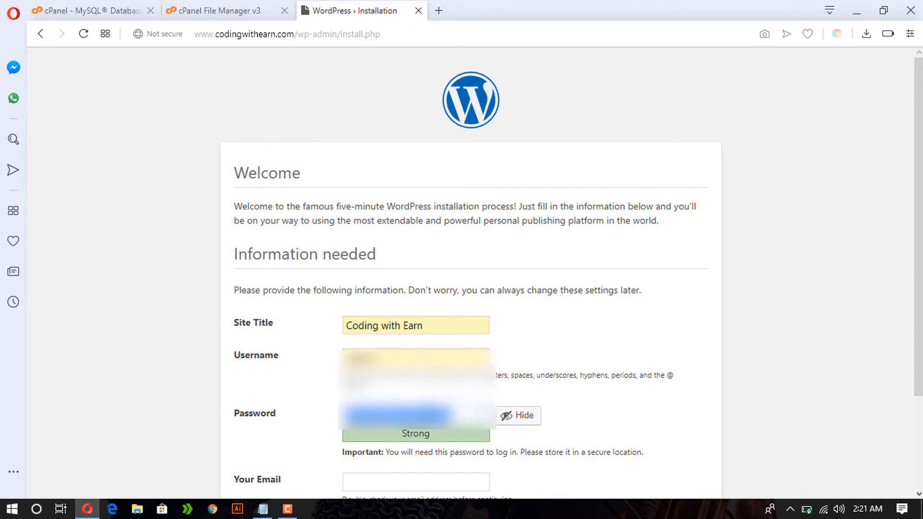
{"action": "type", "text": "ad"}
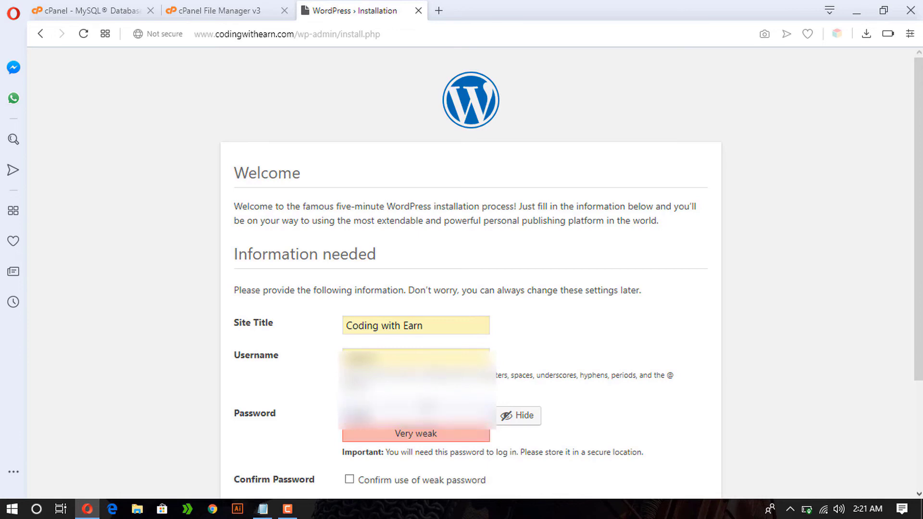
{"action": "type", "text": "****"}
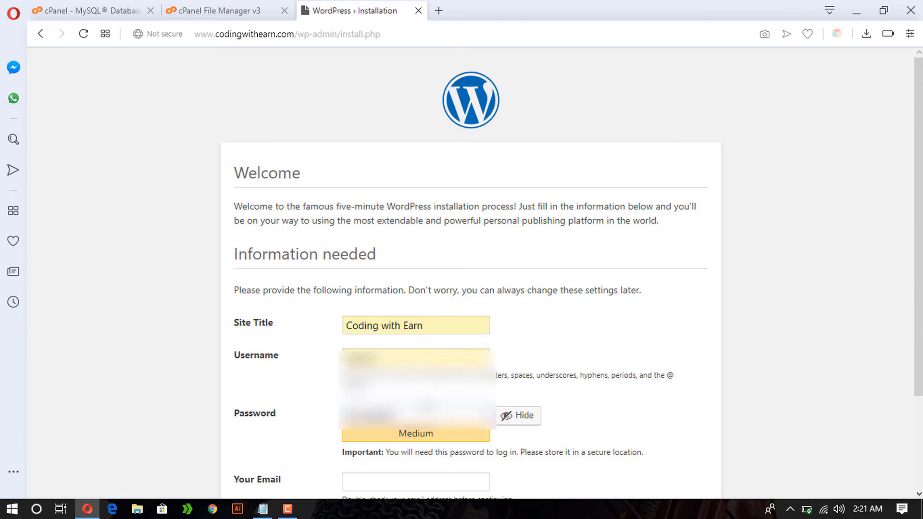
{"action": "type", "text": "**"}
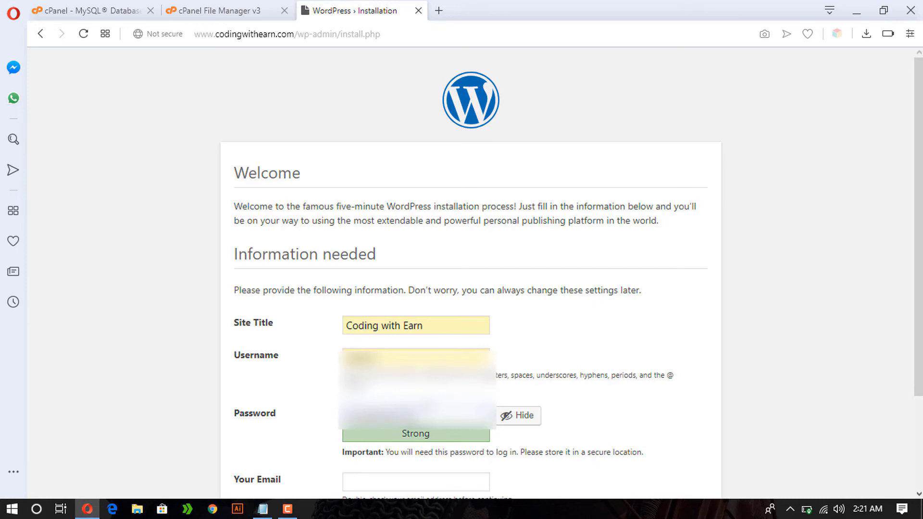
Step: Fill in the site administrator's e-mail address and install WordPress
{"action": "scroll", "coordinate": [462, 289], "scroll_direction": "down", "scroll_amount": 3}
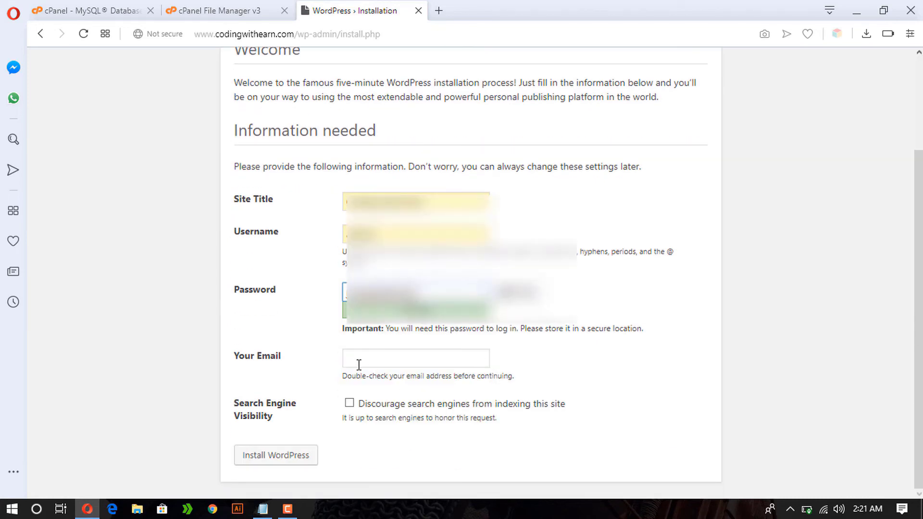
{"action": "left_click", "coordinate": [360, 365]}
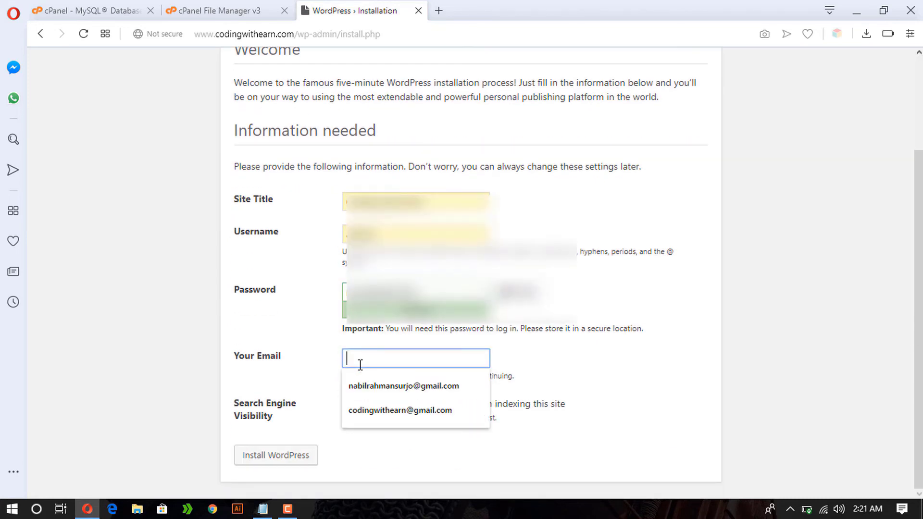
{"action": "left_click", "coordinate": [415, 419]}
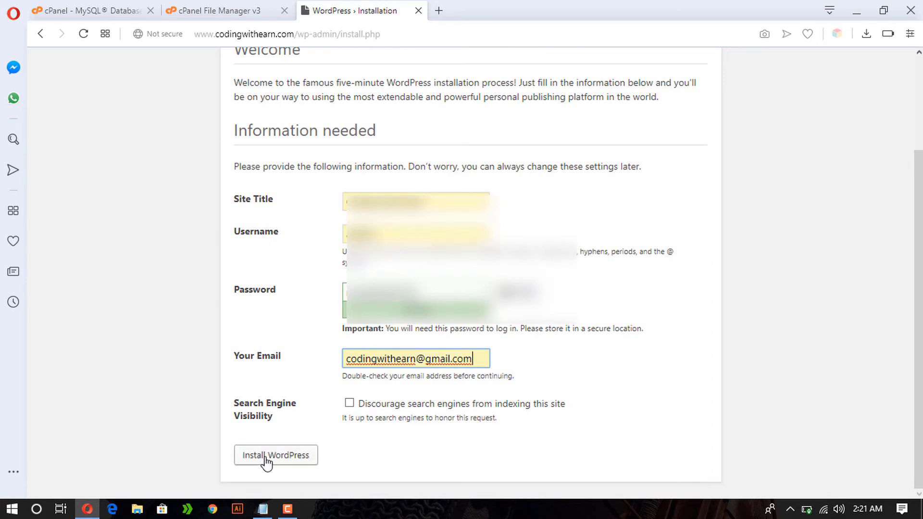
{"action": "left_click", "coordinate": [299, 461]}
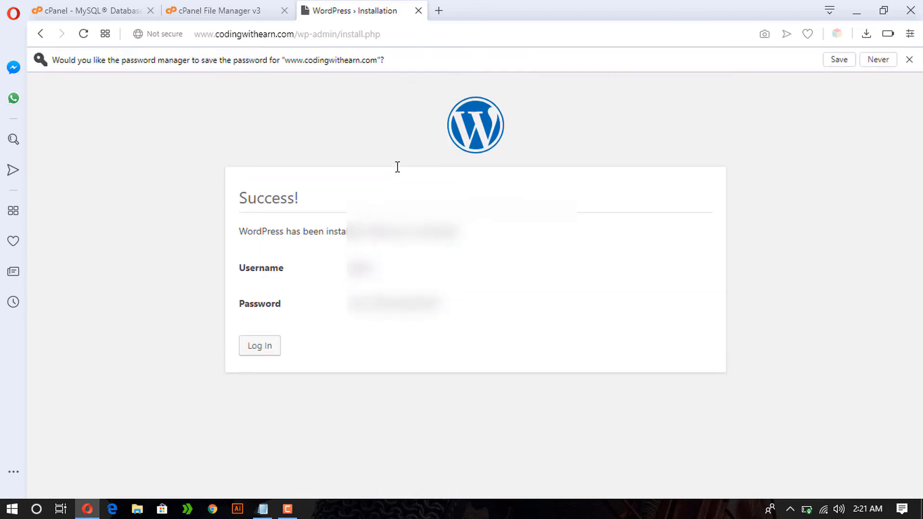
Step: Log in to the new WordPress site as admin with the account password and dismiss the browser's offer to save it
{"action": "left_click", "coordinate": [262, 346]}
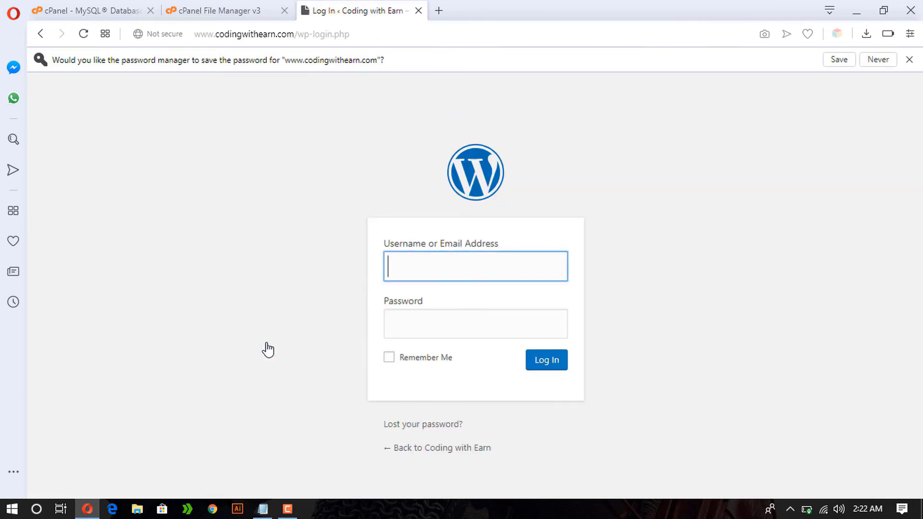
{"action": "left_click", "coordinate": [429, 270]}
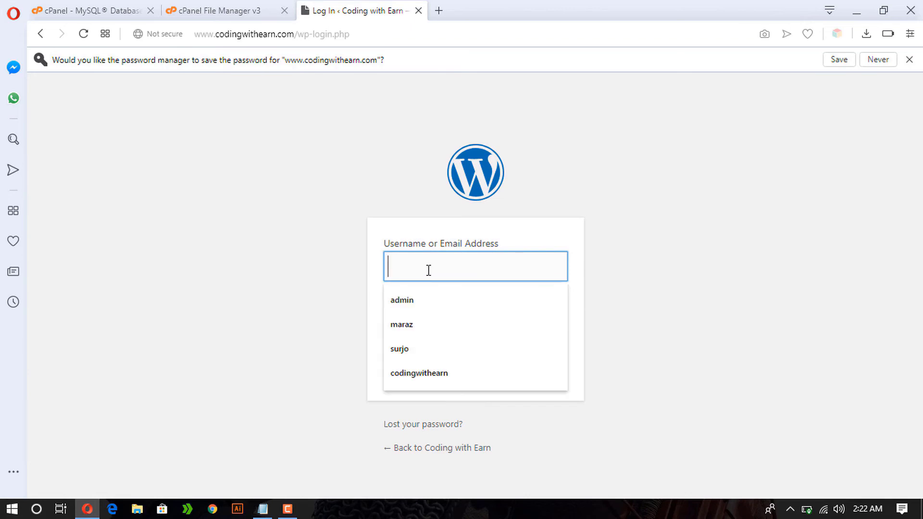
{"action": "left_click", "coordinate": [402, 301]}
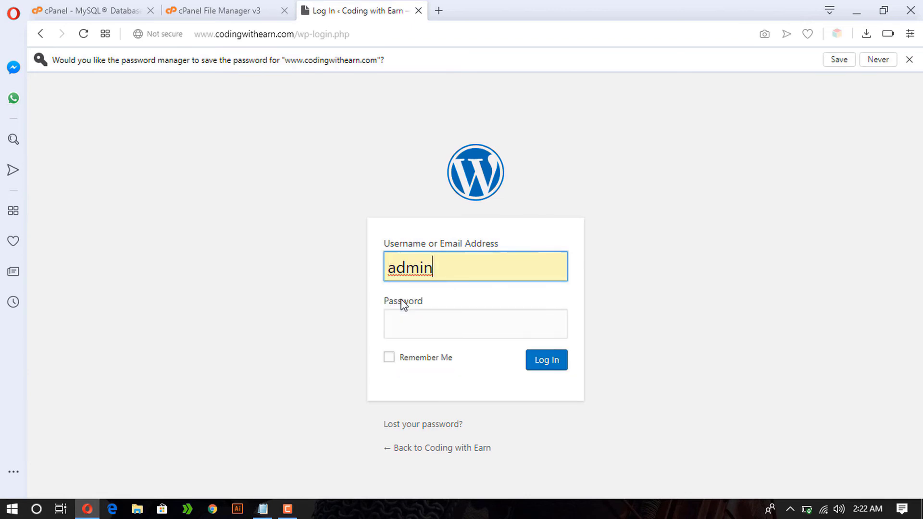
{"action": "left_click", "coordinate": [487, 330]}
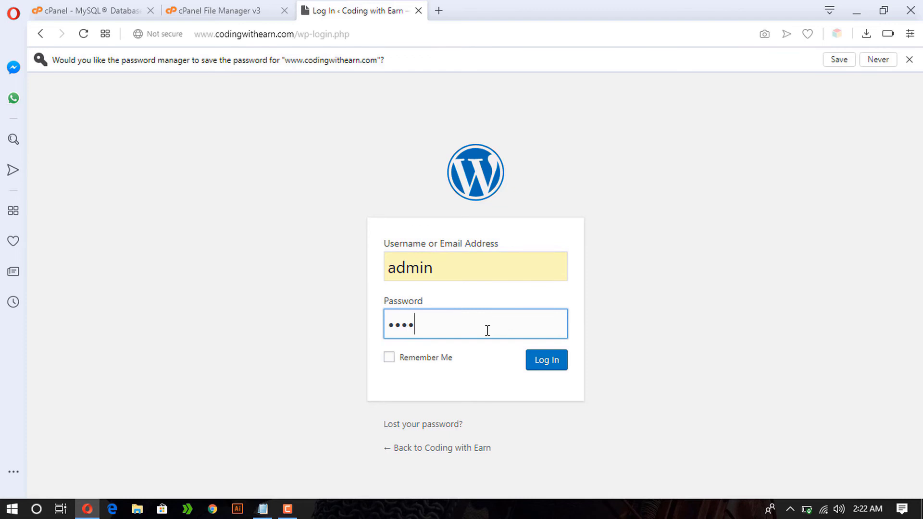
{"action": "type", "text": "•••••"}
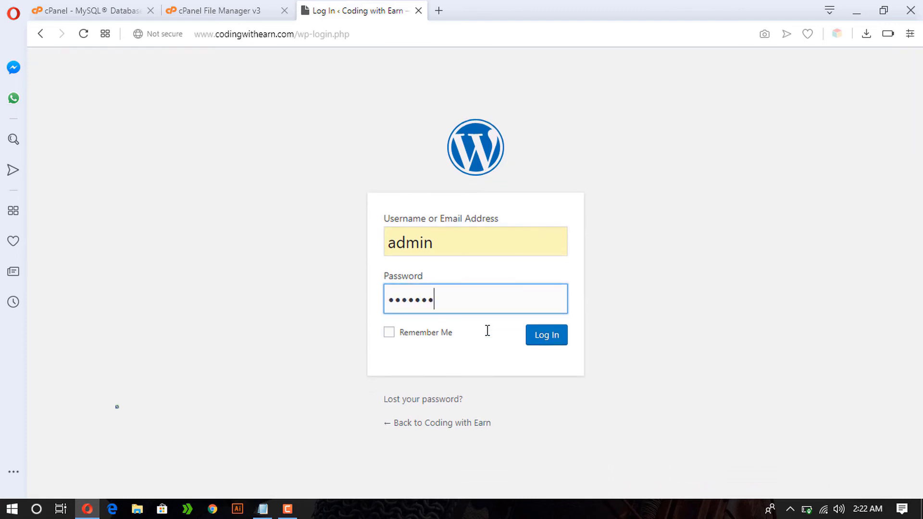
{"action": "type", "text": "••"}
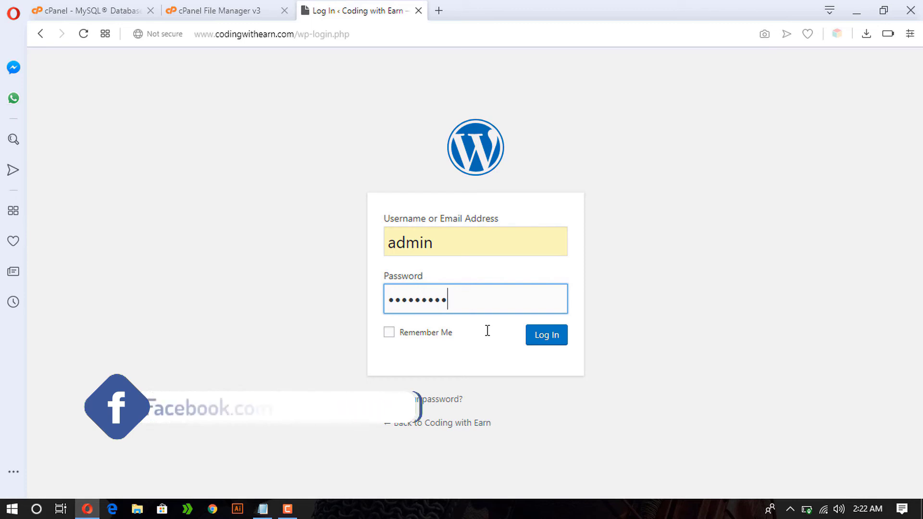
{"action": "type", "text": "•••"}
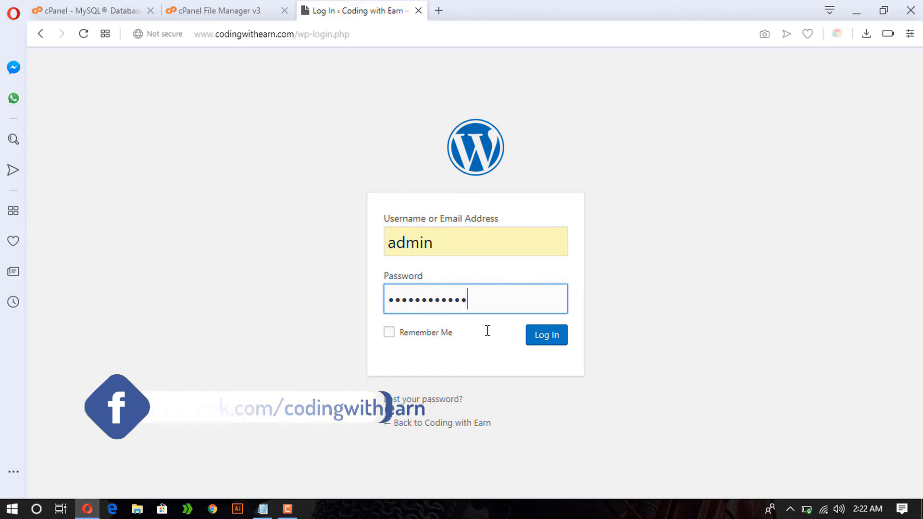
{"action": "type", "text": "••"}
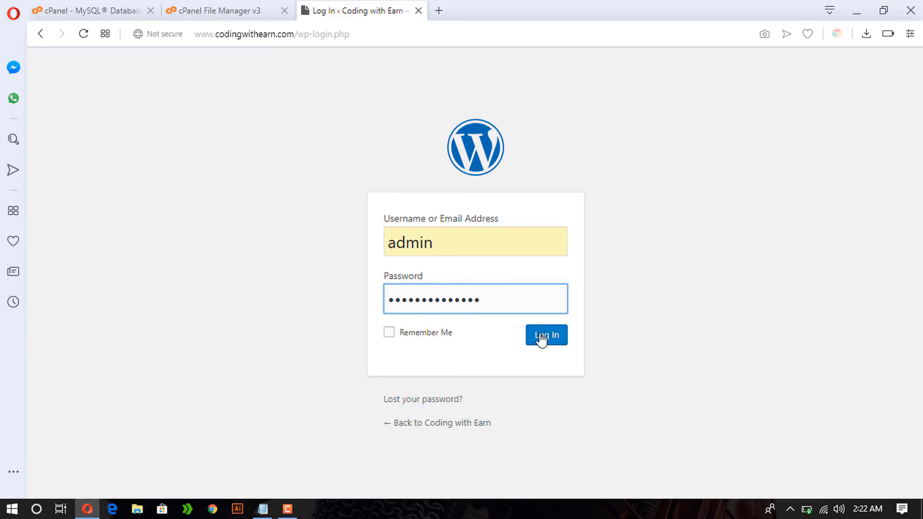
{"action": "left_click", "coordinate": [548, 342]}
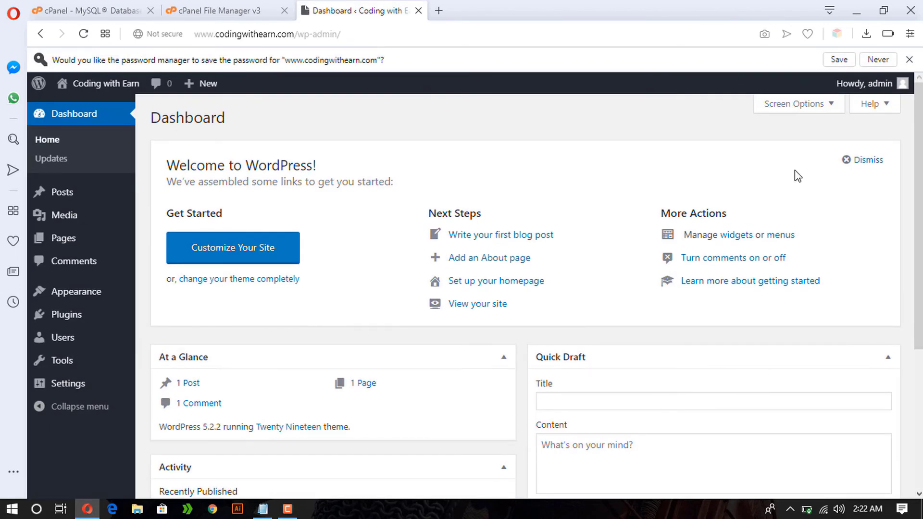
{"action": "left_click", "coordinate": [911, 61]}
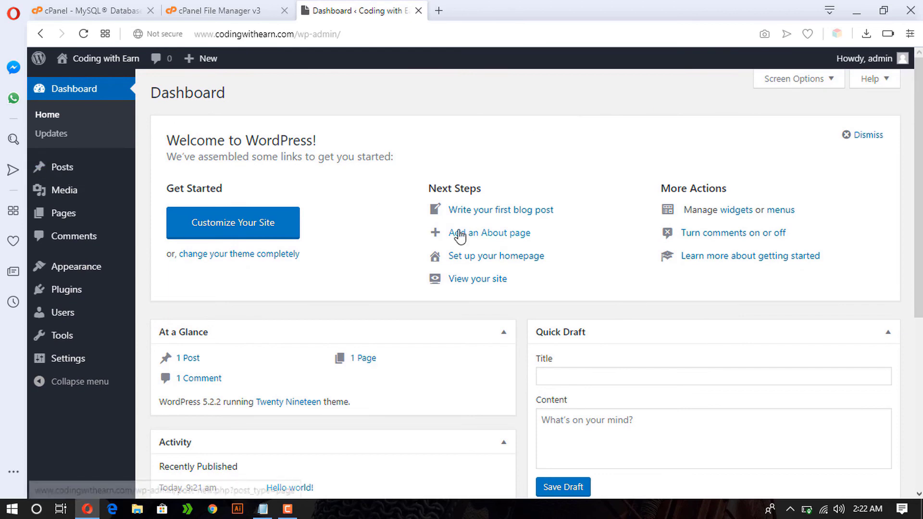
Step: On the installed themes page, activate Twenty Sixteen and then switch the active theme to Twenty Seventeen
{"action": "scroll", "coordinate": [461, 235], "scroll_direction": "down", "scroll_amount": 5}
{"action": "scroll", "coordinate": [461, 235], "scroll_direction": "up", "scroll_amount": 4}
{"action": "scroll", "coordinate": [460, 236], "scroll_direction": "up", "scroll_amount": 2}
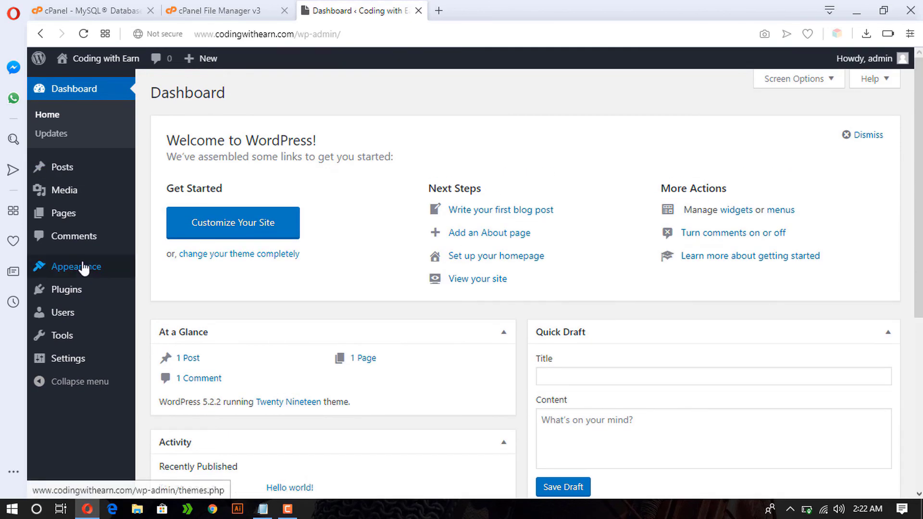
{"action": "mouse_move", "coordinate": [97, 266]}
{"action": "left_click", "coordinate": [173, 274]}
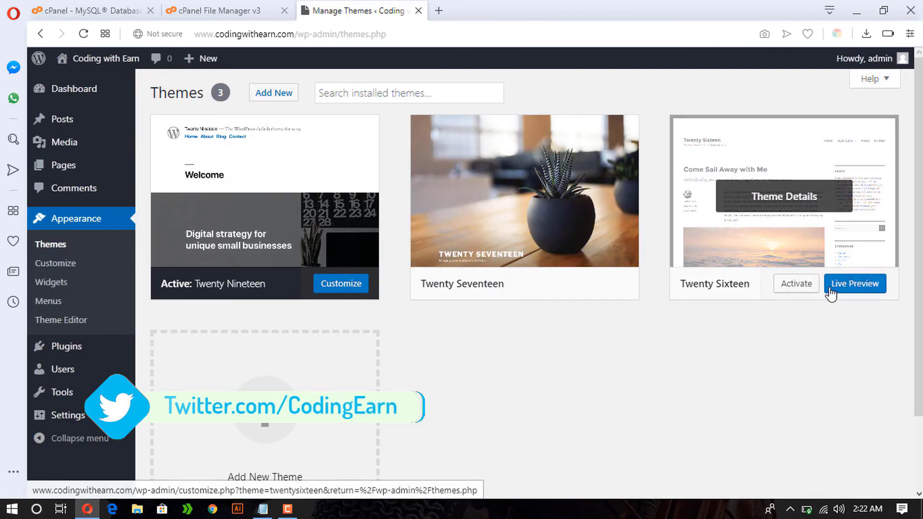
{"action": "left_click", "coordinate": [792, 287]}
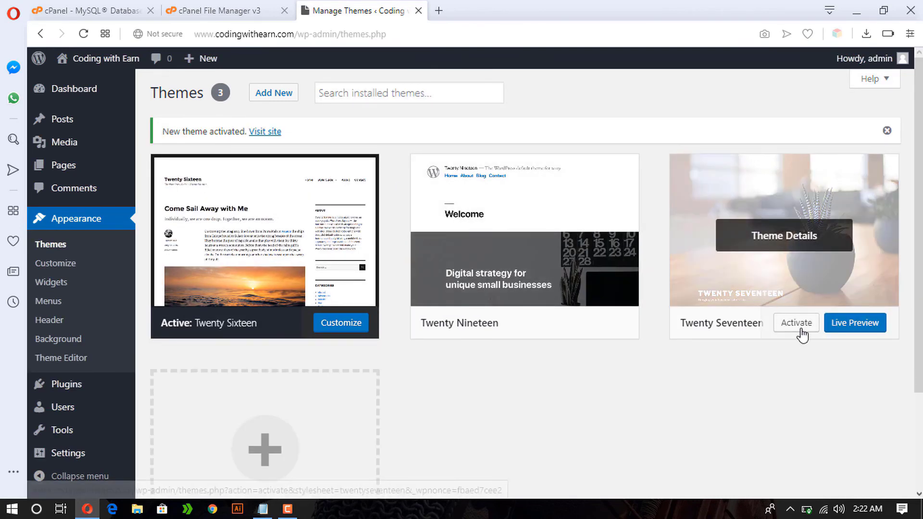
{"action": "left_click", "coordinate": [798, 328]}
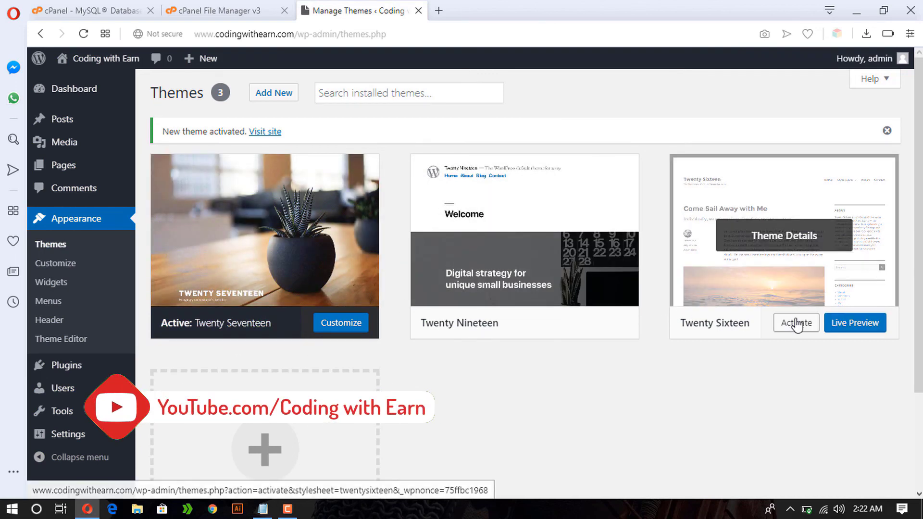
Step: Activate the Twenty Sixteen theme again, open the live site in a new browser tab and look through its homepage
{"action": "left_click", "coordinate": [797, 325]}
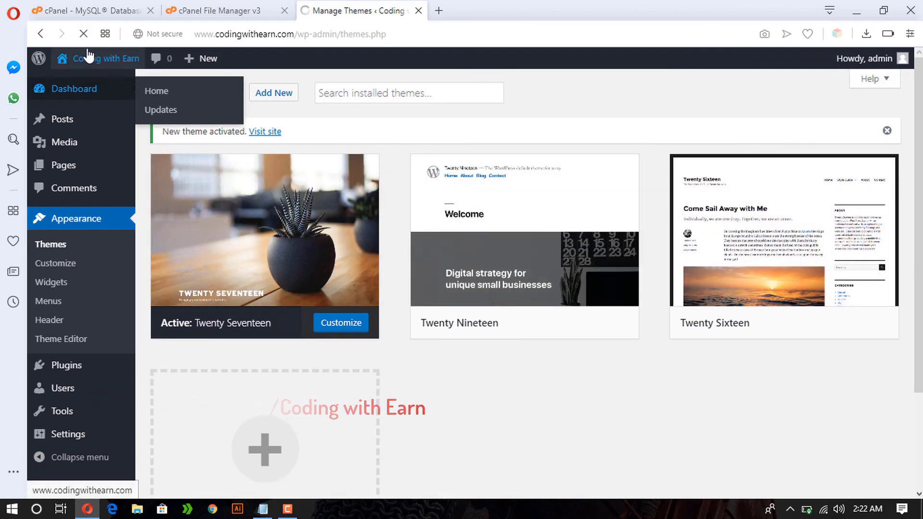
{"action": "mouse_move", "coordinate": [89, 58]}
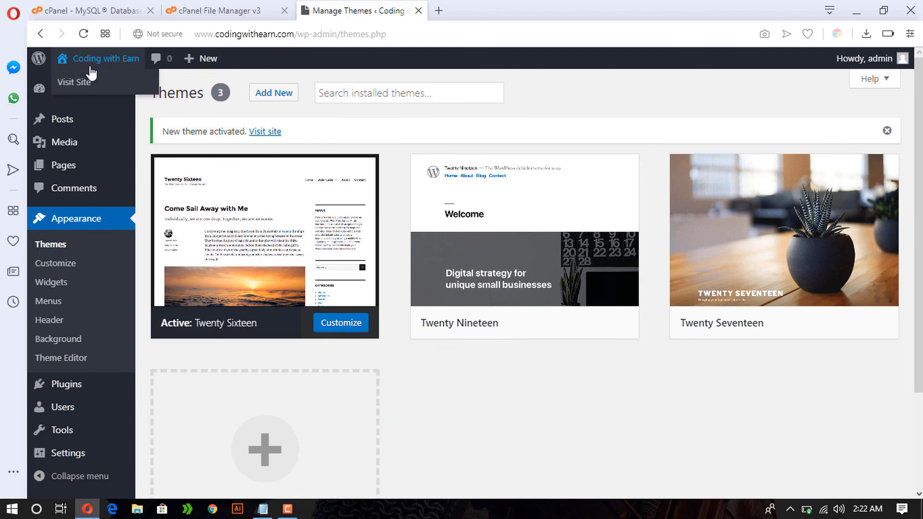
{"action": "right_click", "coordinate": [74, 90]}
{"action": "left_click", "coordinate": [152, 102]}
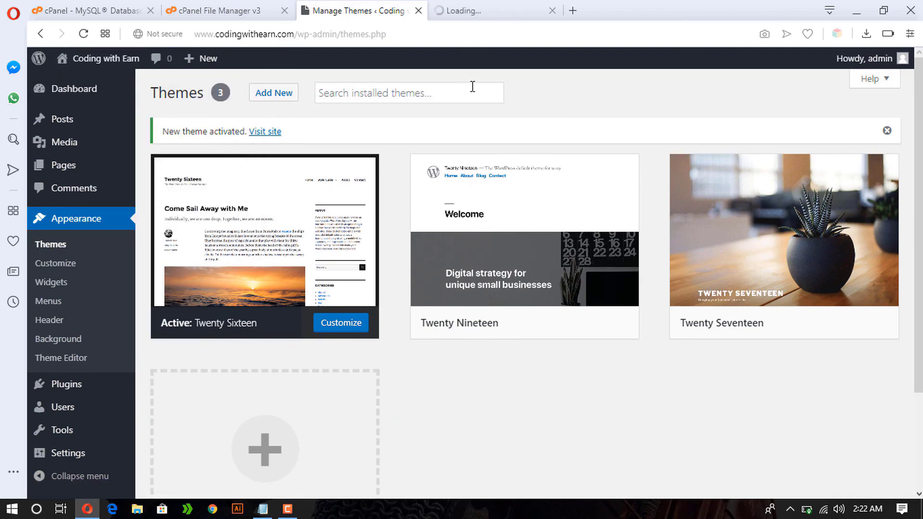
{"action": "left_click", "coordinate": [472, 19]}
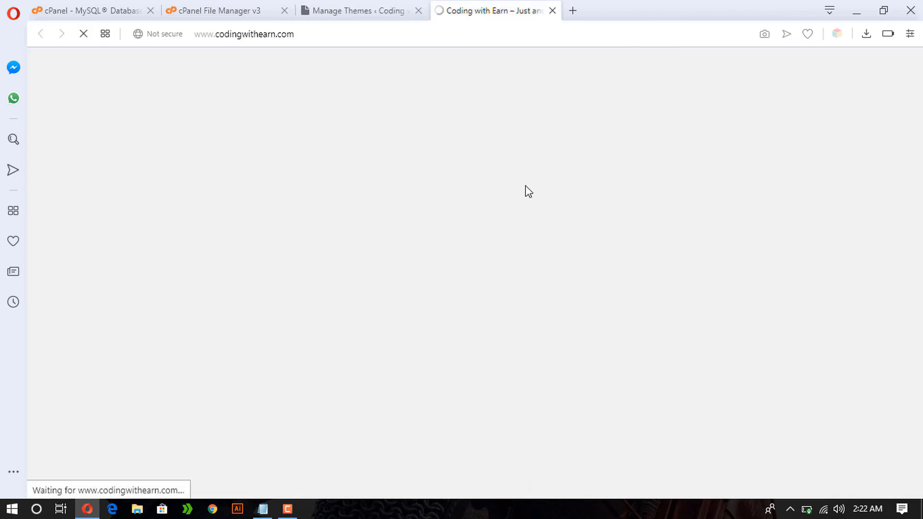
{"action": "scroll", "coordinate": [473, 313], "scroll_direction": "down", "scroll_amount": 3}
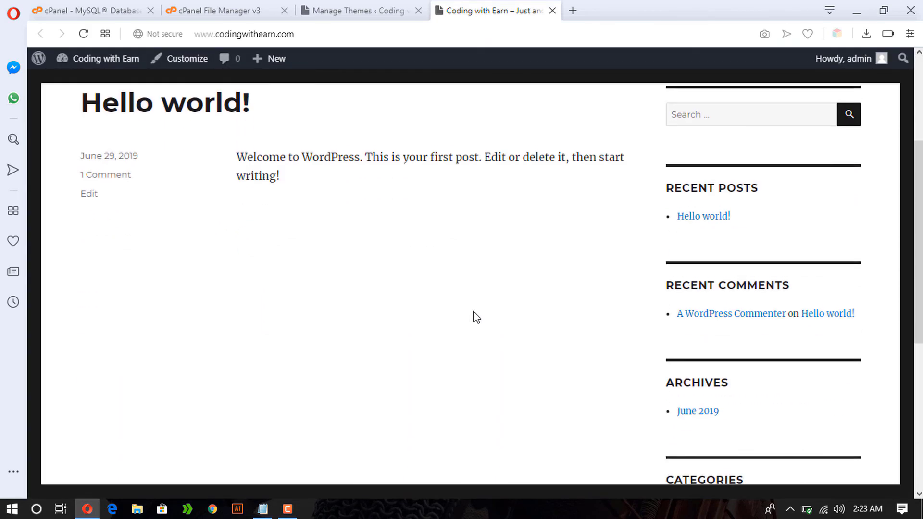
{"action": "scroll", "coordinate": [476, 318], "scroll_direction": "down", "scroll_amount": 5}
{"action": "scroll", "coordinate": [476, 317], "scroll_direction": "up", "scroll_amount": 8}
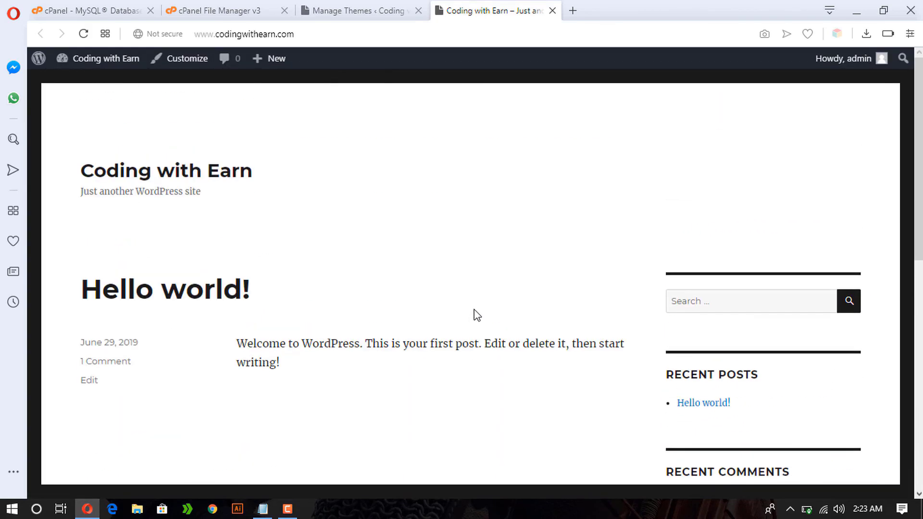
{"action": "scroll", "coordinate": [326, 156], "scroll_direction": "down", "scroll_amount": 5}
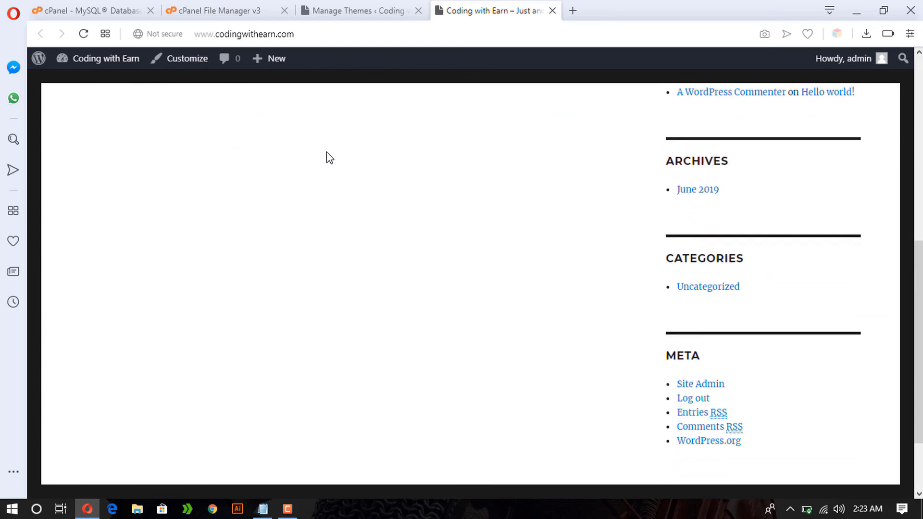
{"action": "scroll", "coordinate": [327, 157], "scroll_direction": "up", "scroll_amount": 5}
{"action": "left_click", "coordinate": [341, 10]}
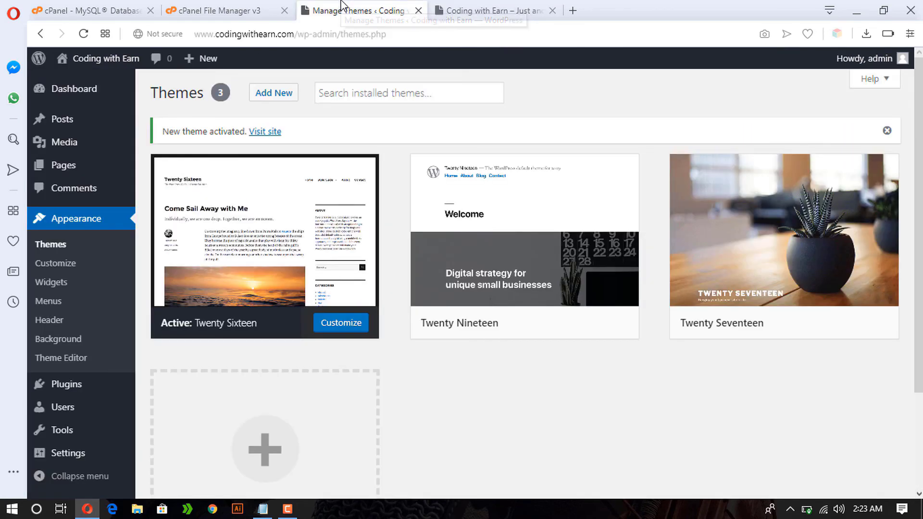
{"action": "left_click", "coordinate": [529, 10]}
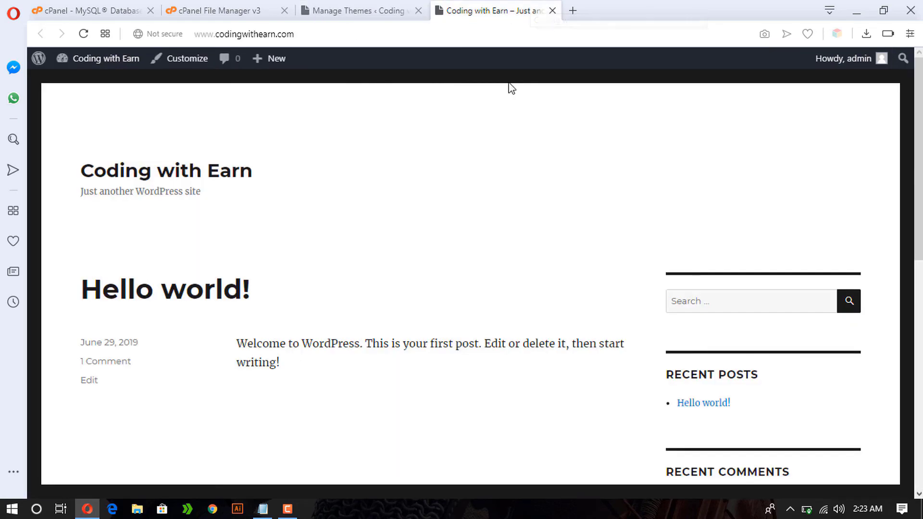
{"action": "left_click", "coordinate": [389, 7]}
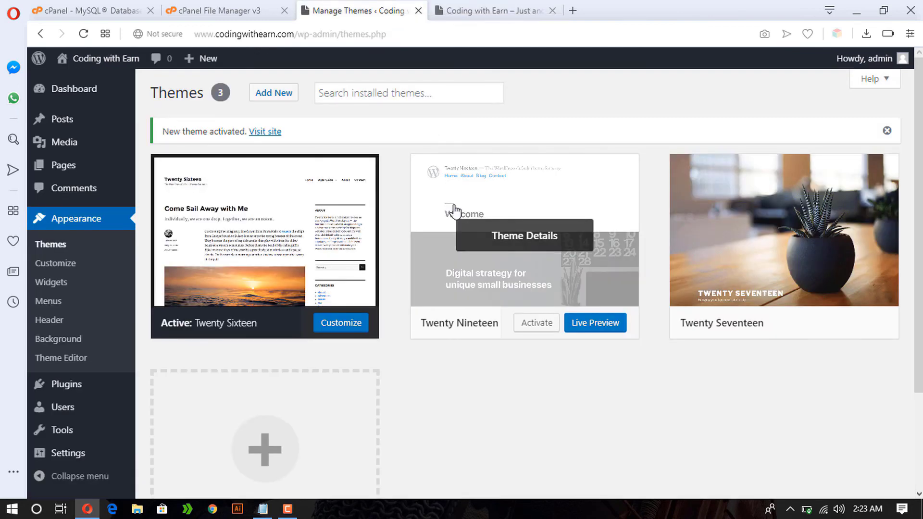
{"action": "scroll", "coordinate": [451, 206], "scroll_direction": "down", "scroll_amount": 3}
{"action": "left_click", "coordinate": [472, 5]}
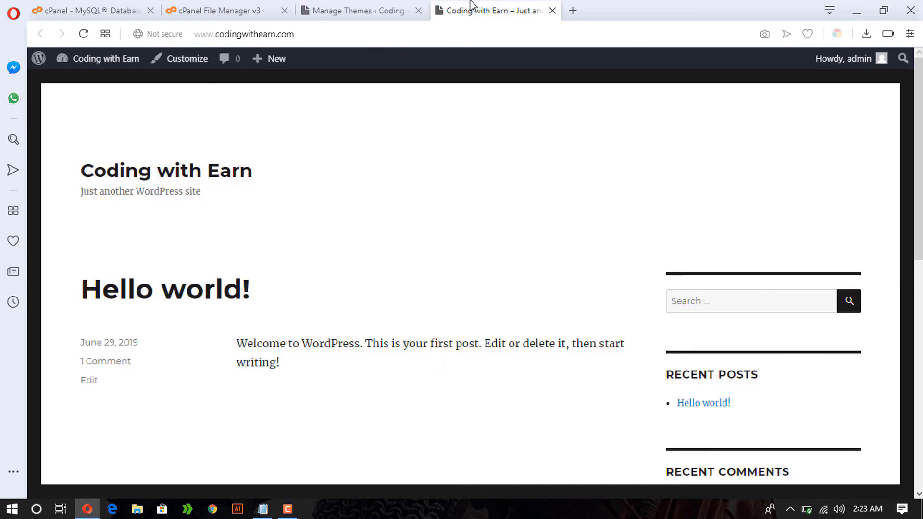
{"action": "left_click", "coordinate": [381, 7]}
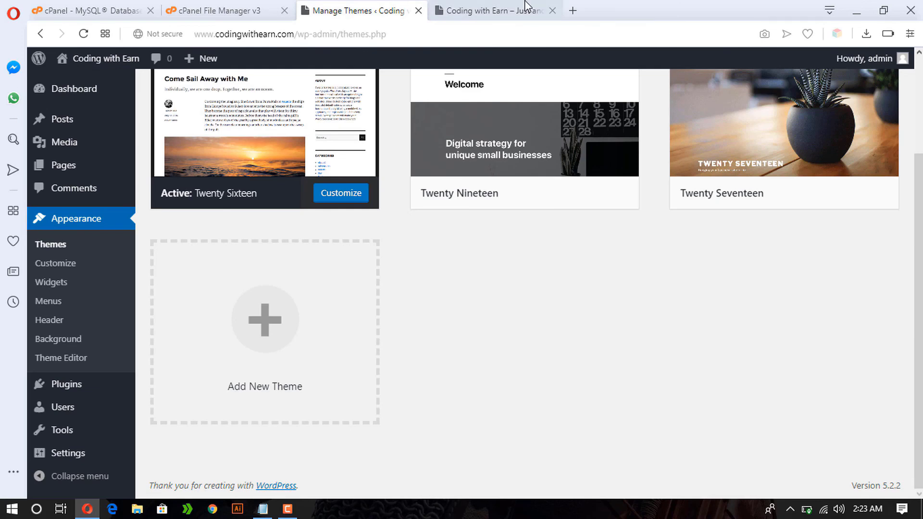
{"action": "left_click", "coordinate": [527, 7]}
{"action": "left_click", "coordinate": [380, 6]}
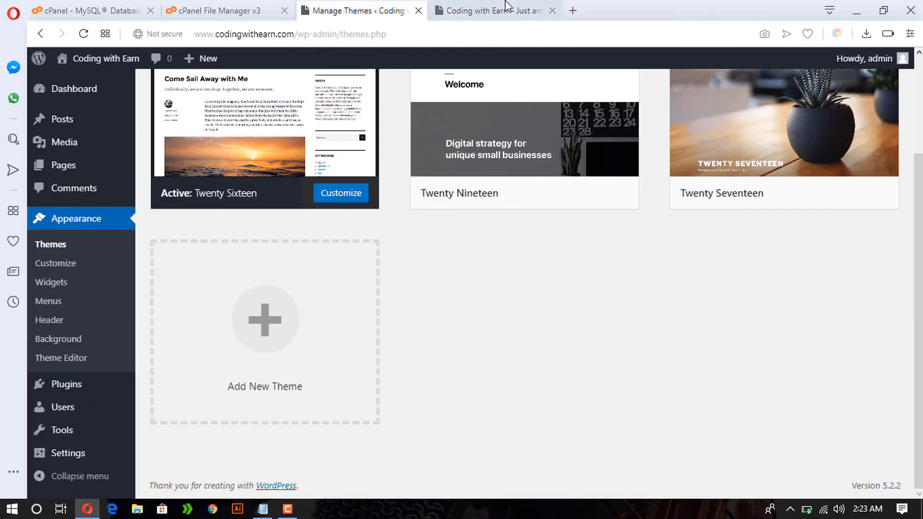